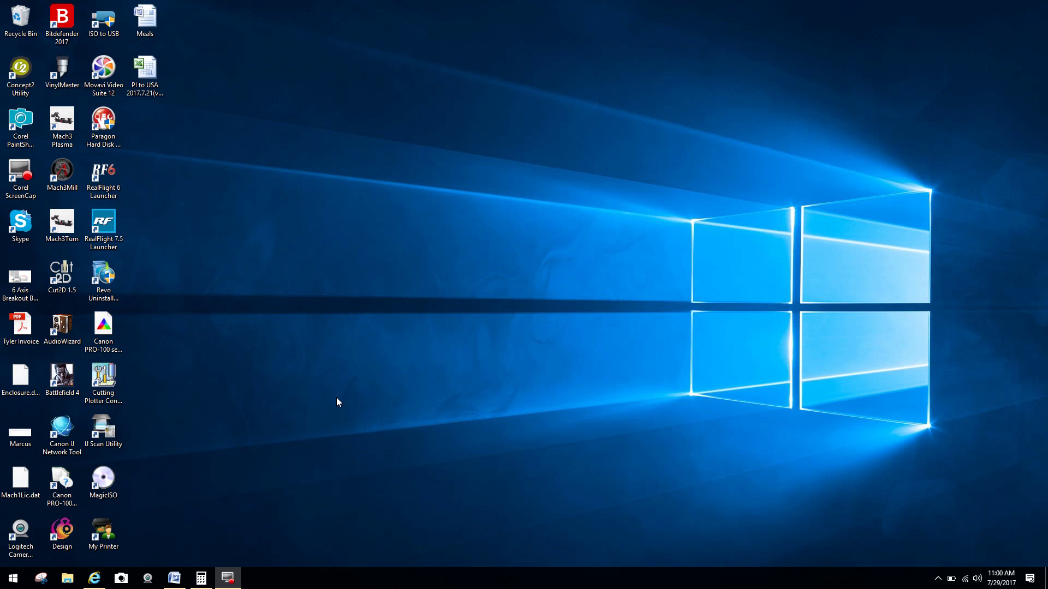
In Internet Explorer, browse machsupport.com to the Mach3 tab's R3.043.066 download listing.
left_click(98, 579)
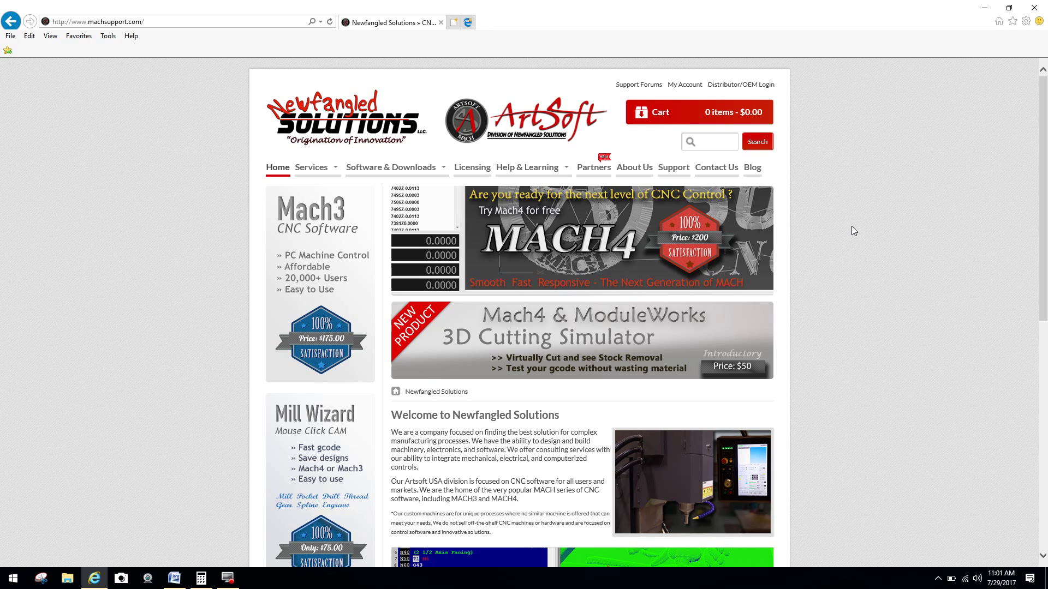
mouse_move(410, 173)
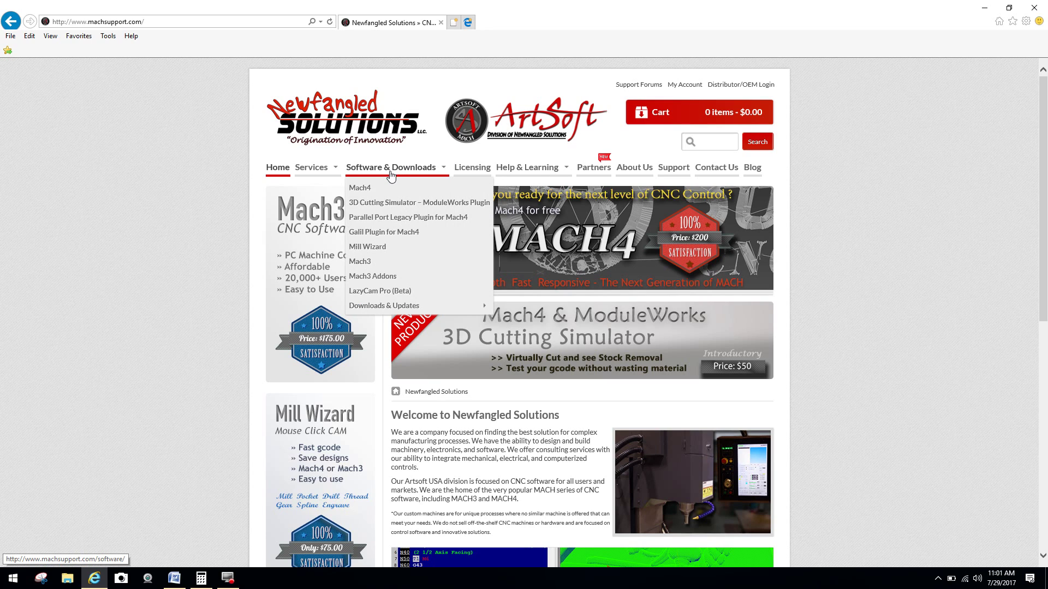
left_click(360, 262)
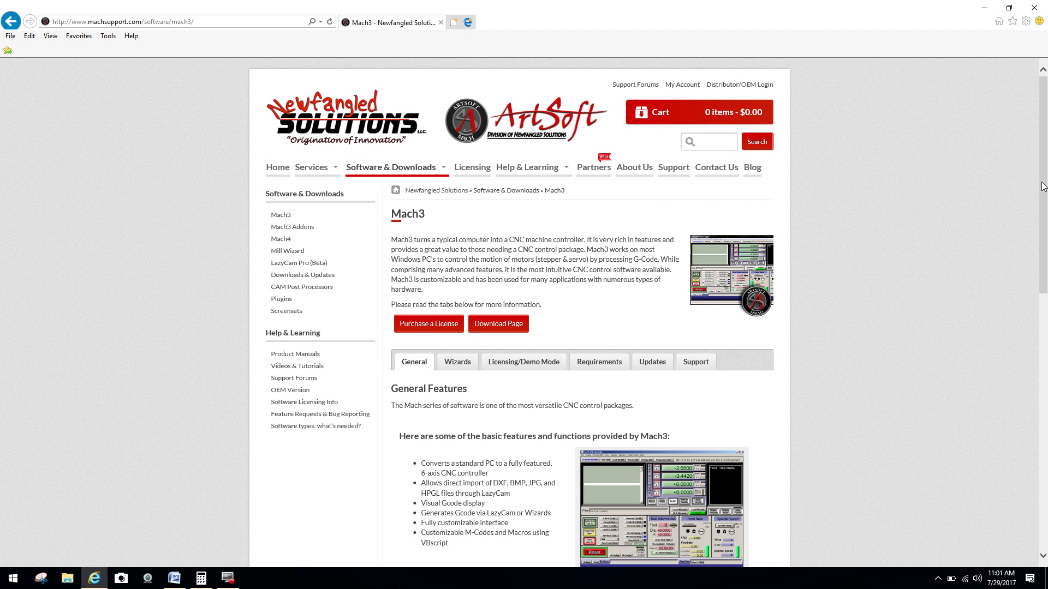
left_click_drag(1043, 186, 1045, 222)
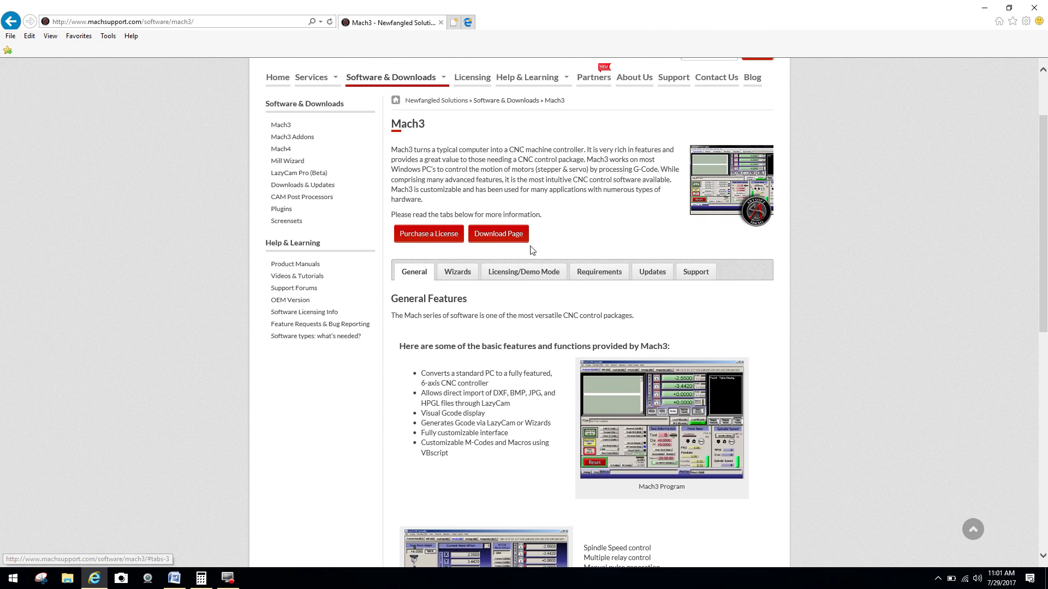
left_click(505, 234)
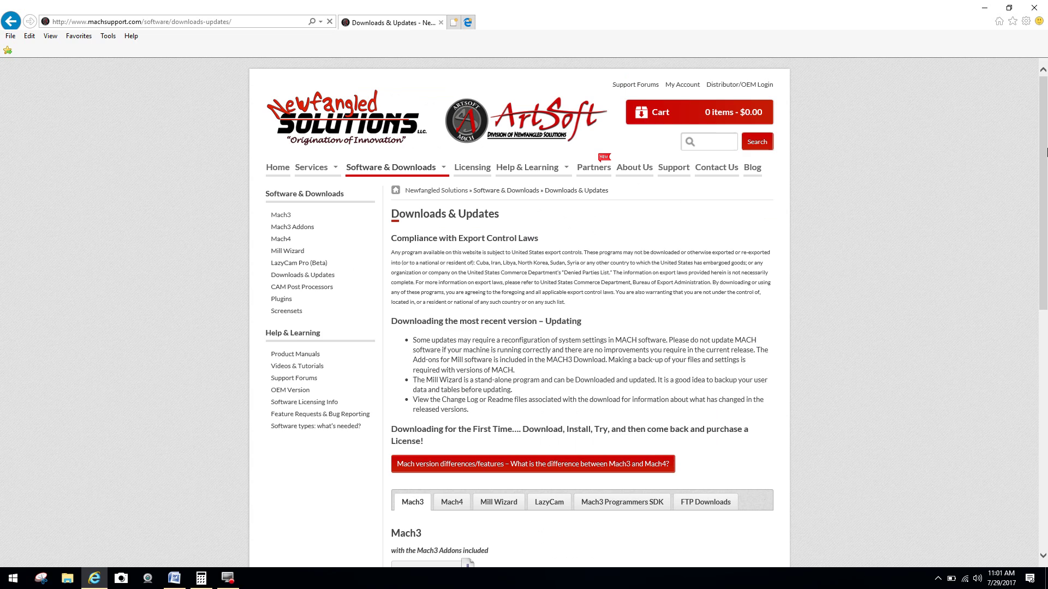
left_click_drag(1043, 151, 1045, 265)
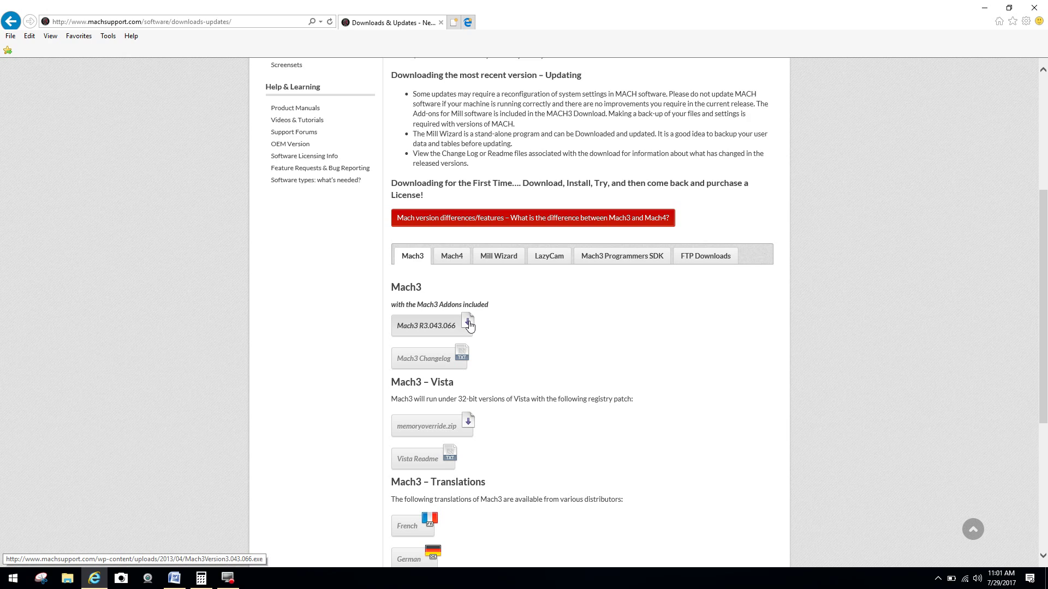
Start downloading the Mach3 R3.043.066 installer, briefly checking the Save dropdown options.
left_click(469, 324)
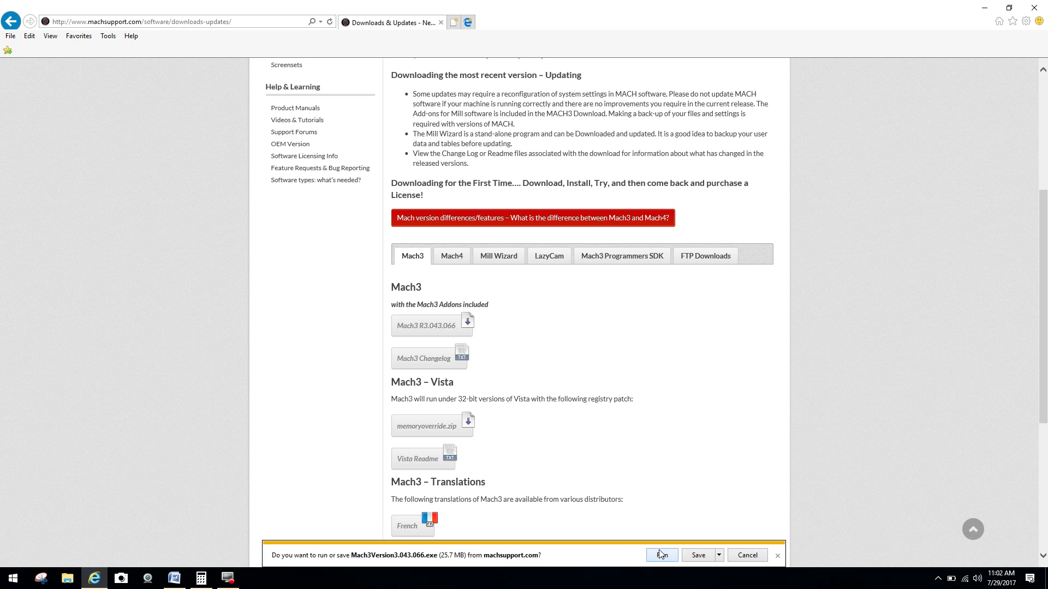
left_click(718, 556)
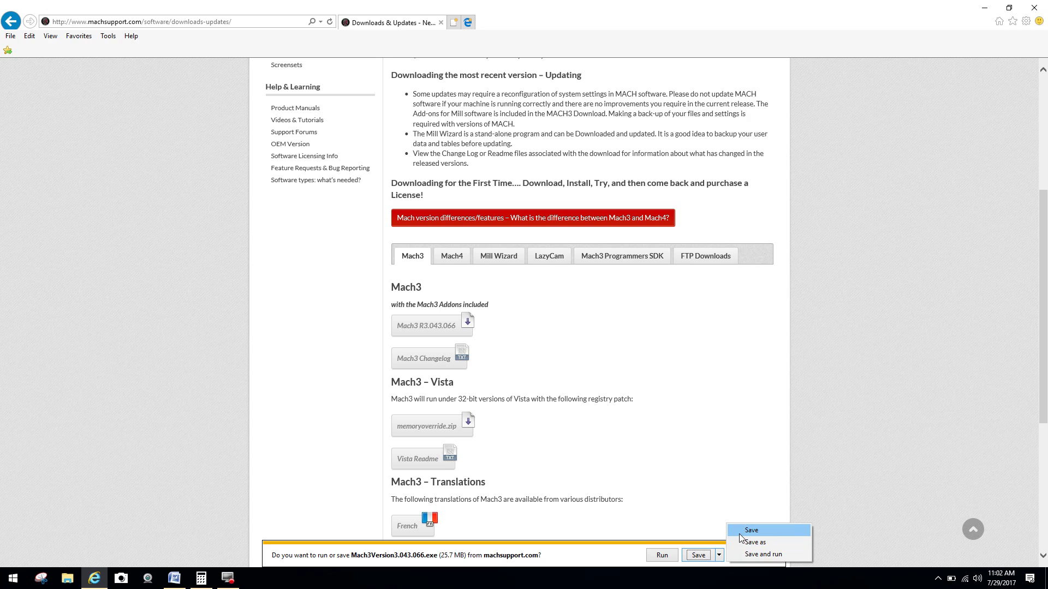
left_click(672, 542)
Save and run the downloaded Mach3 installer to reach its Welcome page.
left_click(665, 555)
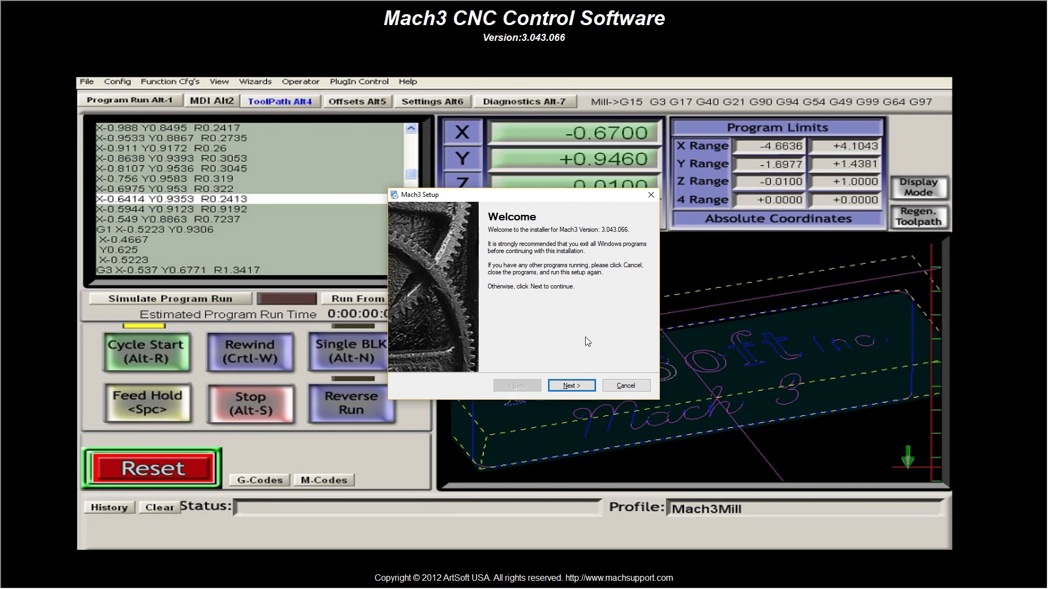
Pass the Welcome page and agree to the Mach3 license terms to reach Installation Folder.
left_click(574, 389)
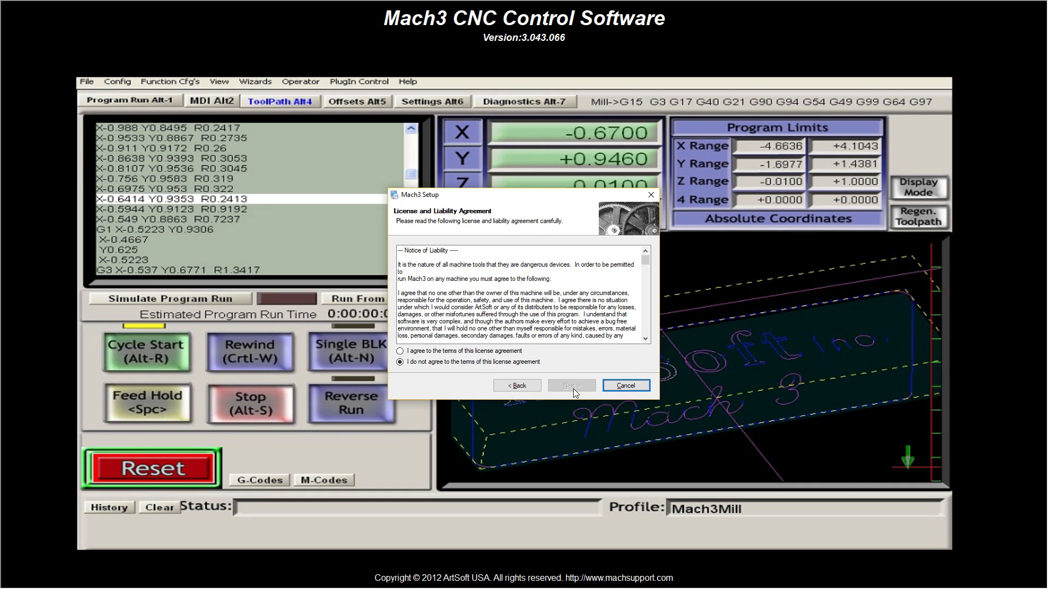
left_click(464, 351)
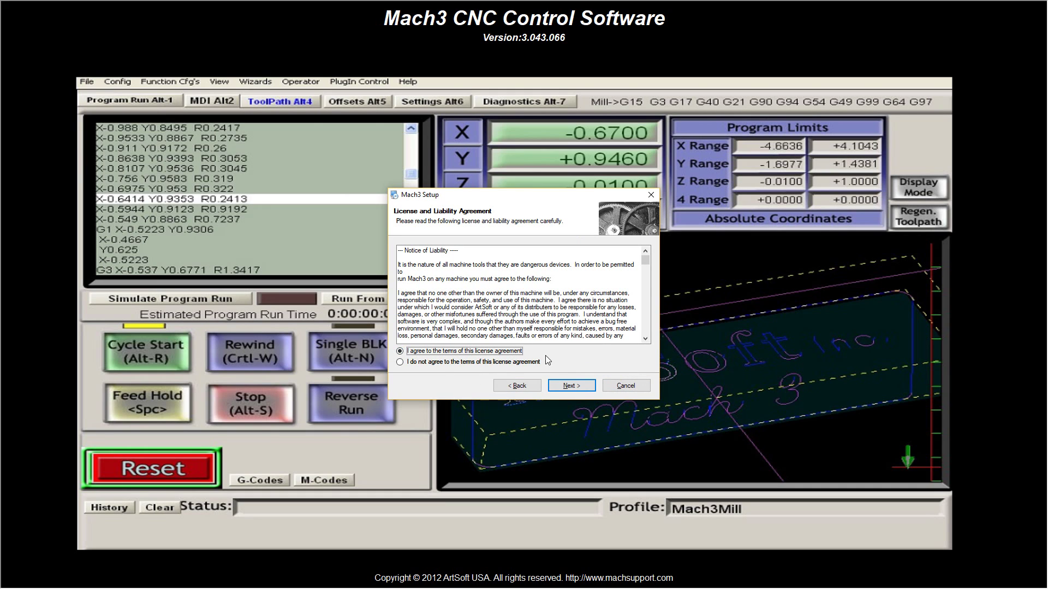
left_click(583, 385)
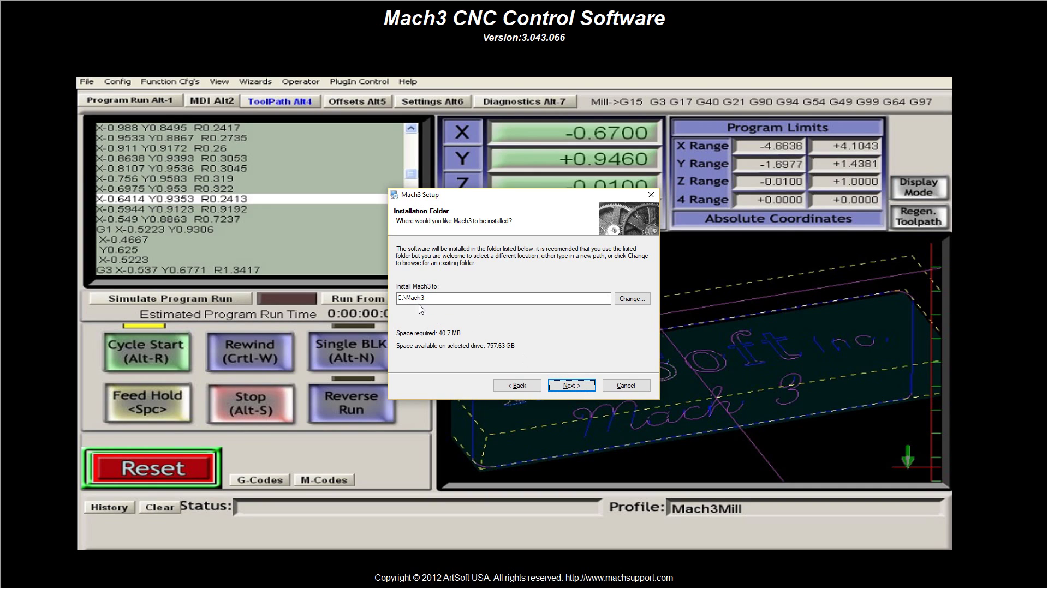
Keep C:\Mach3 as the install folder and continue to Select Packages.
left_click(568, 386)
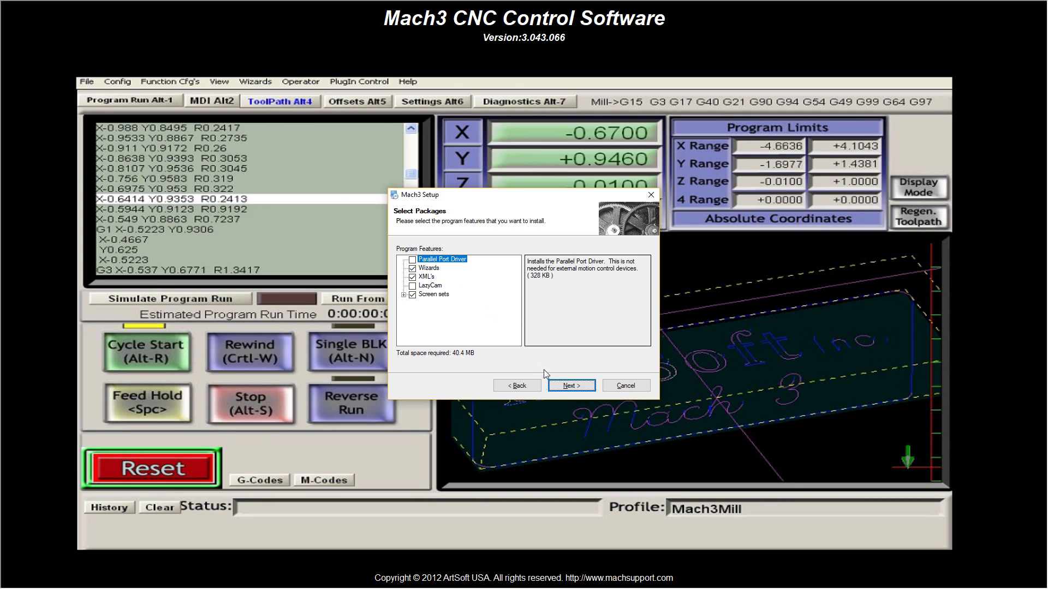
Accept packages without Parallel Port Driver and LazyCam, and skip custom profile creation.
left_click(569, 386)
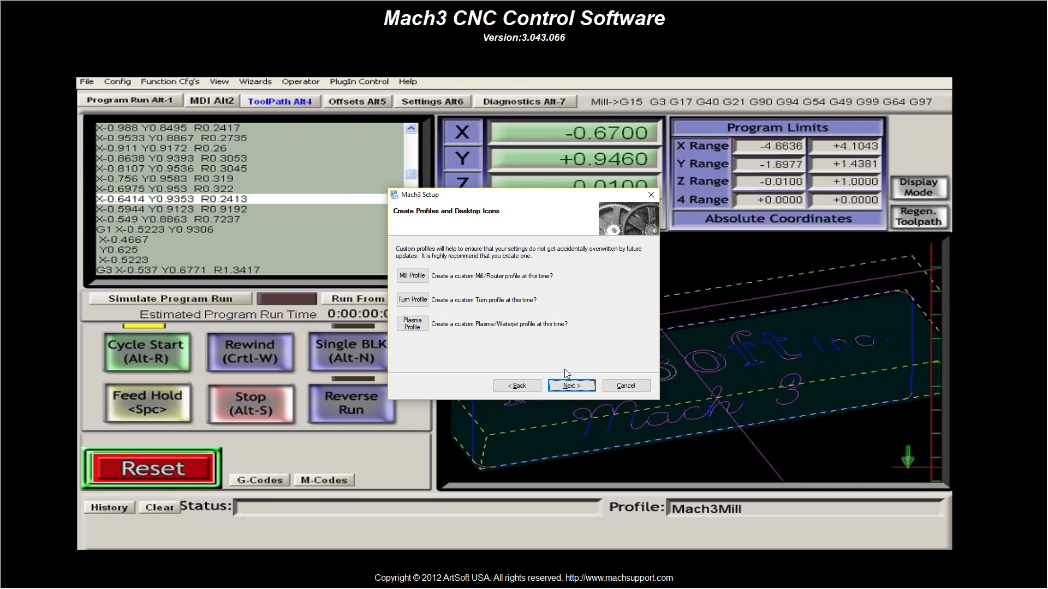
left_click(575, 385)
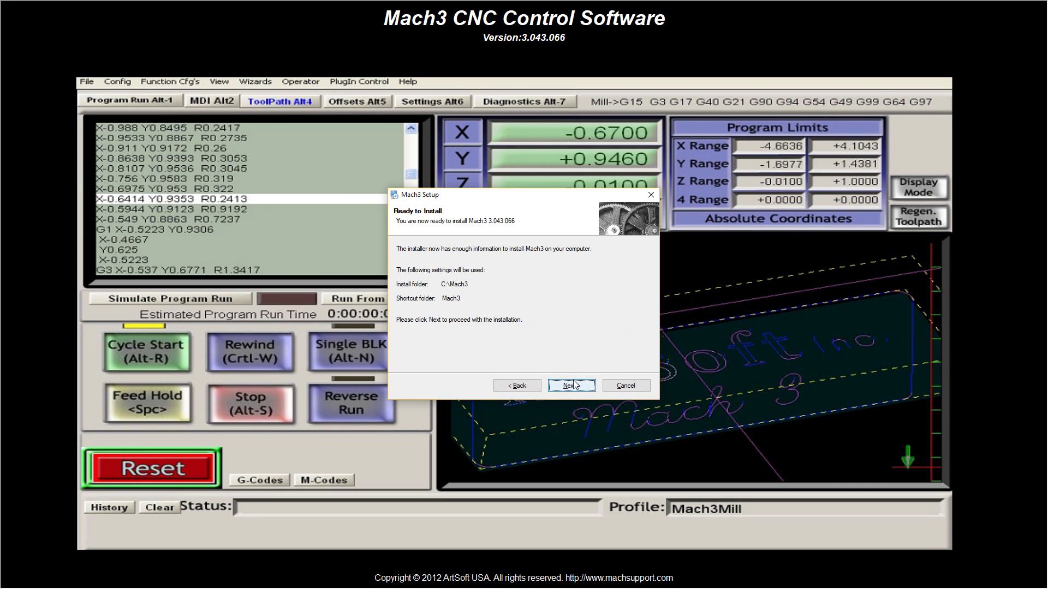
left_click(518, 385)
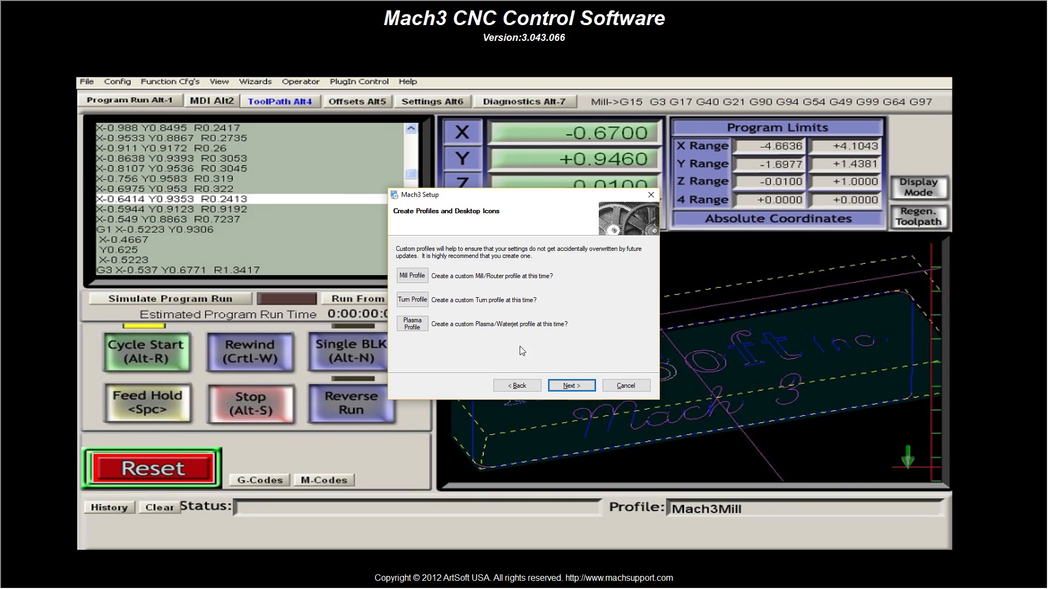
left_click(568, 387)
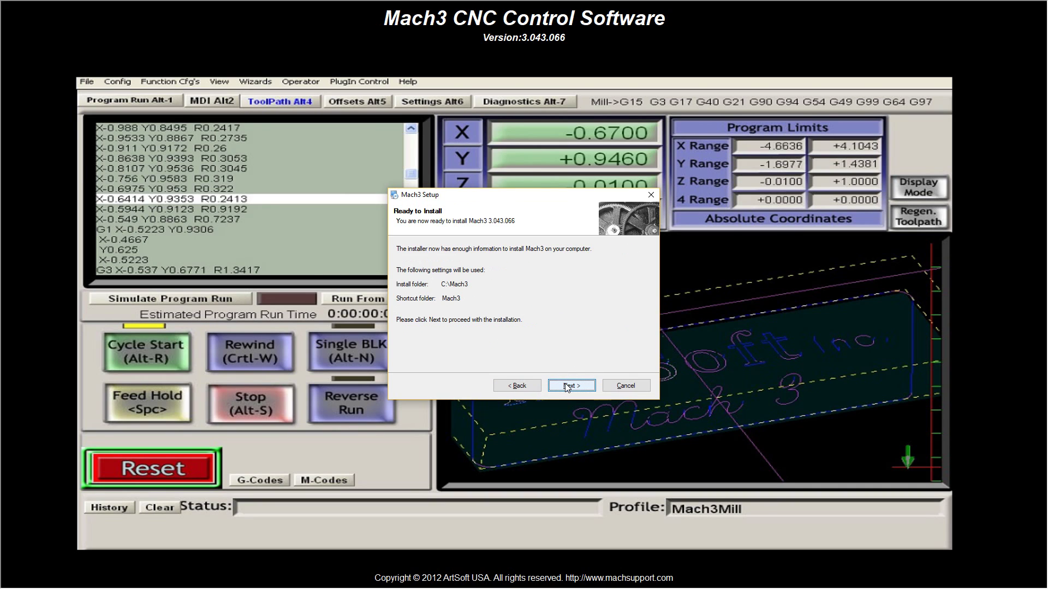
Install Mach3 3.043.066 into C:\Mach3 until Installation Successful appears.
left_click(567, 386)
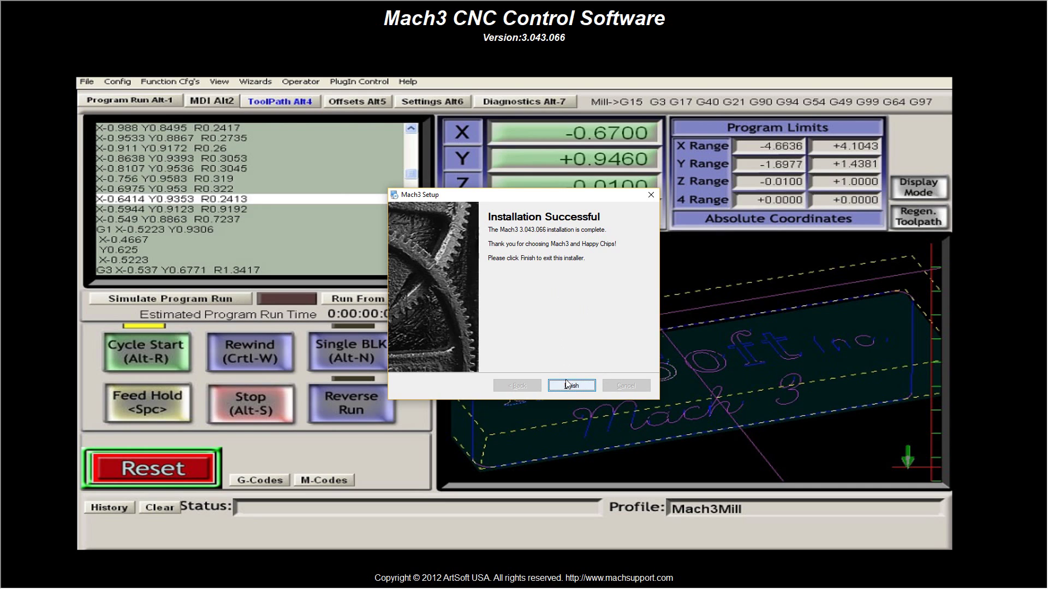
Finish the Mach3 installer and close Internet Explorer.
left_click(566, 383)
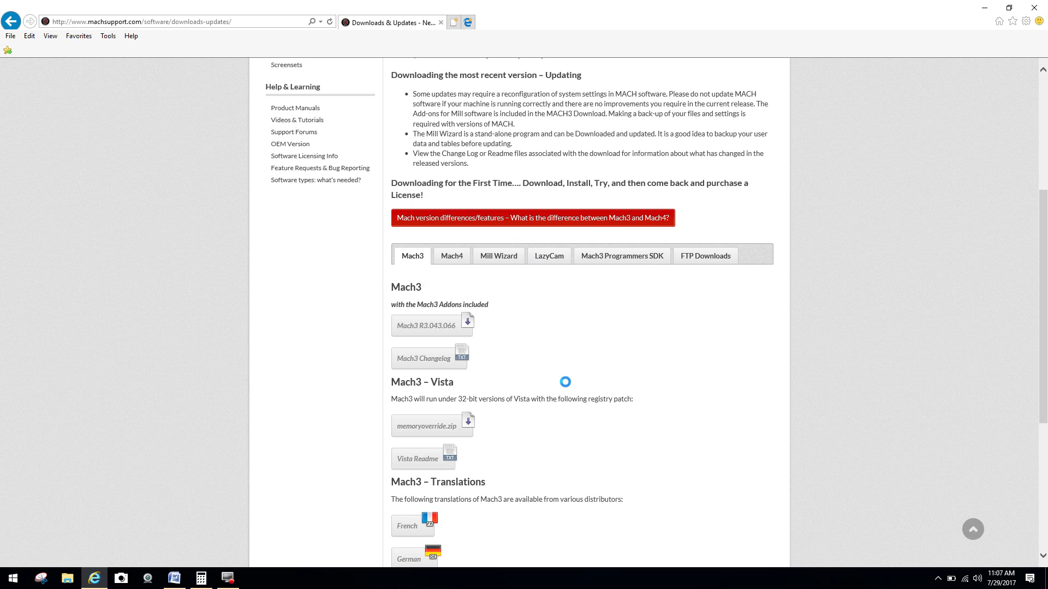
left_click(1032, 11)
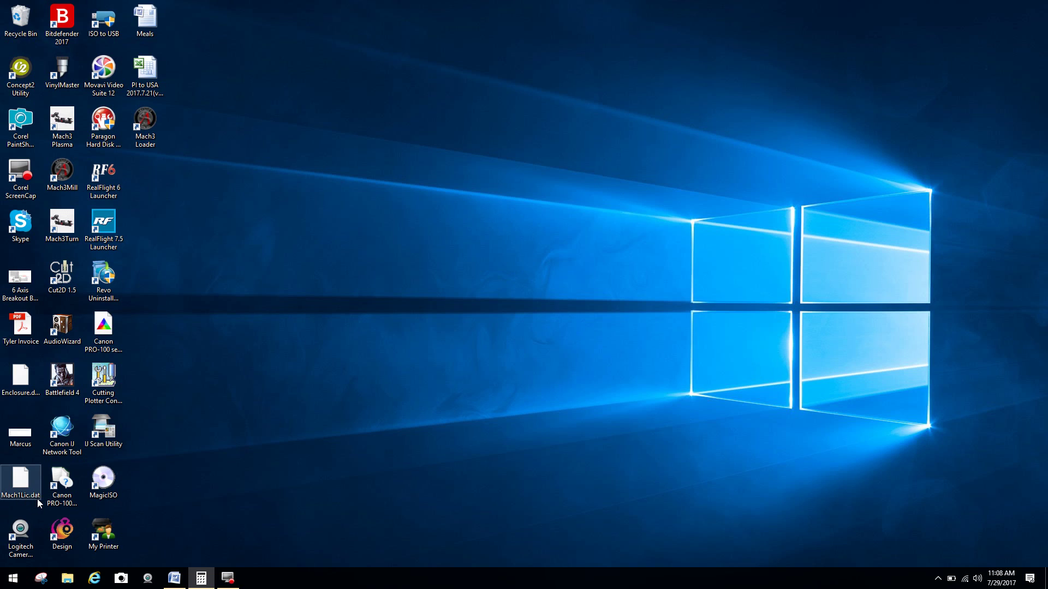
Copy Mach1Lic.dat from the desktop, then open This PC from the Start menu.
right_click(22, 489)
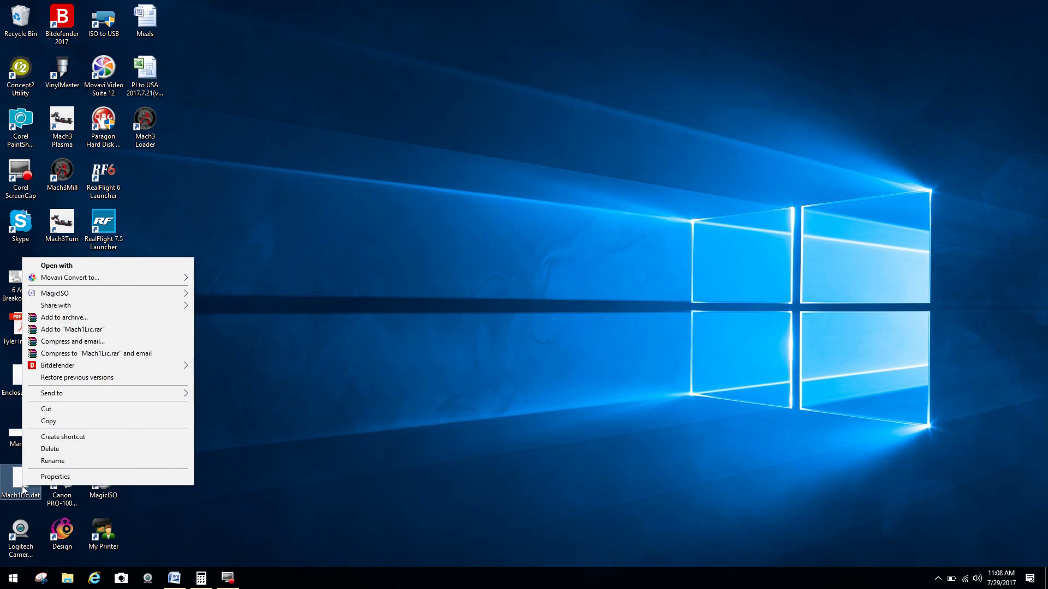
left_click(56, 422)
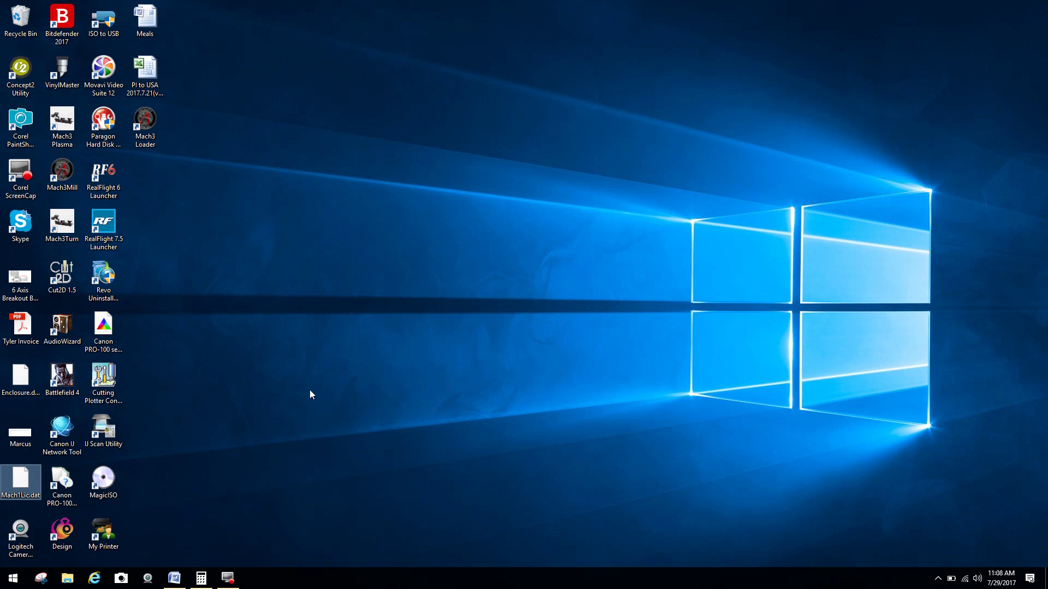
right_click(21, 494)
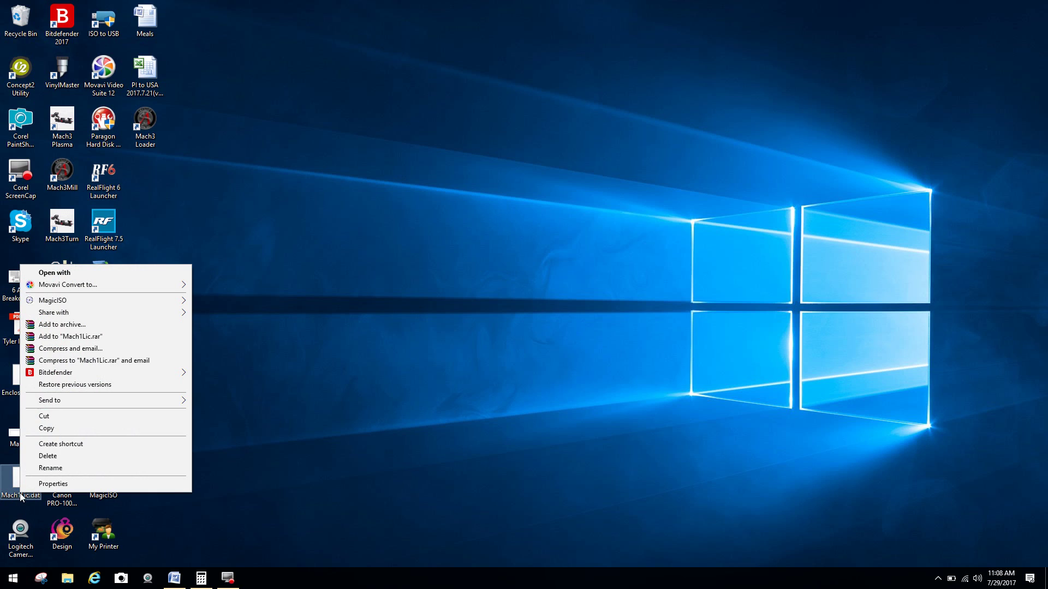
left_click(39, 430)
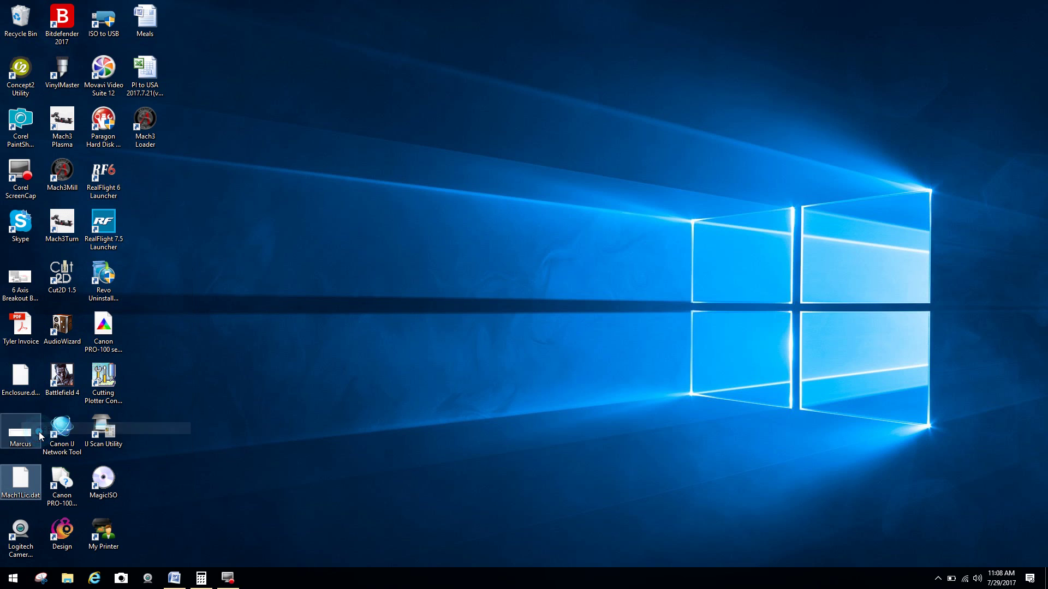
left_click(24, 576)
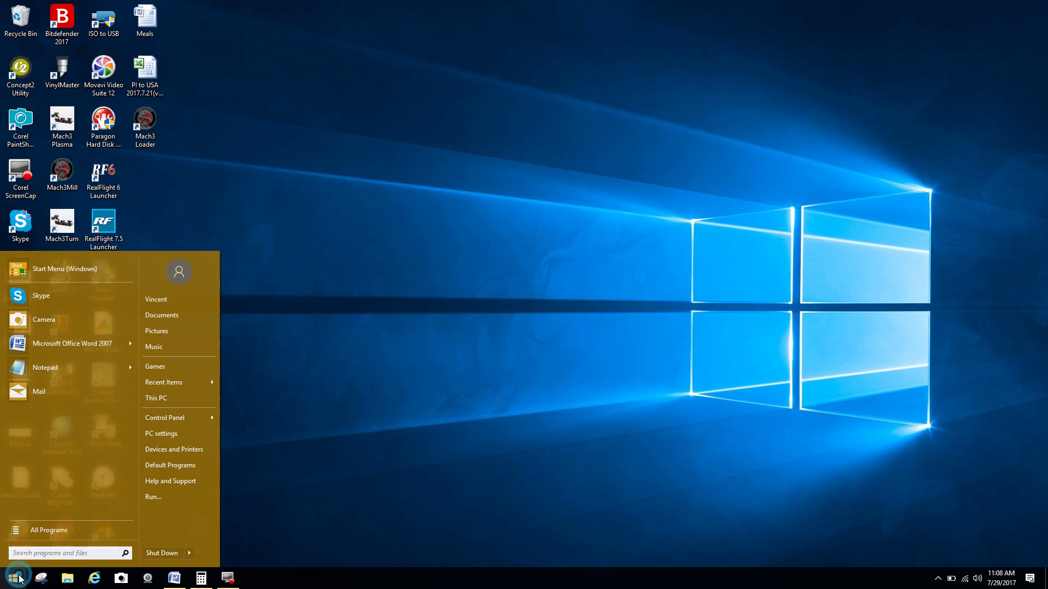
left_click(164, 397)
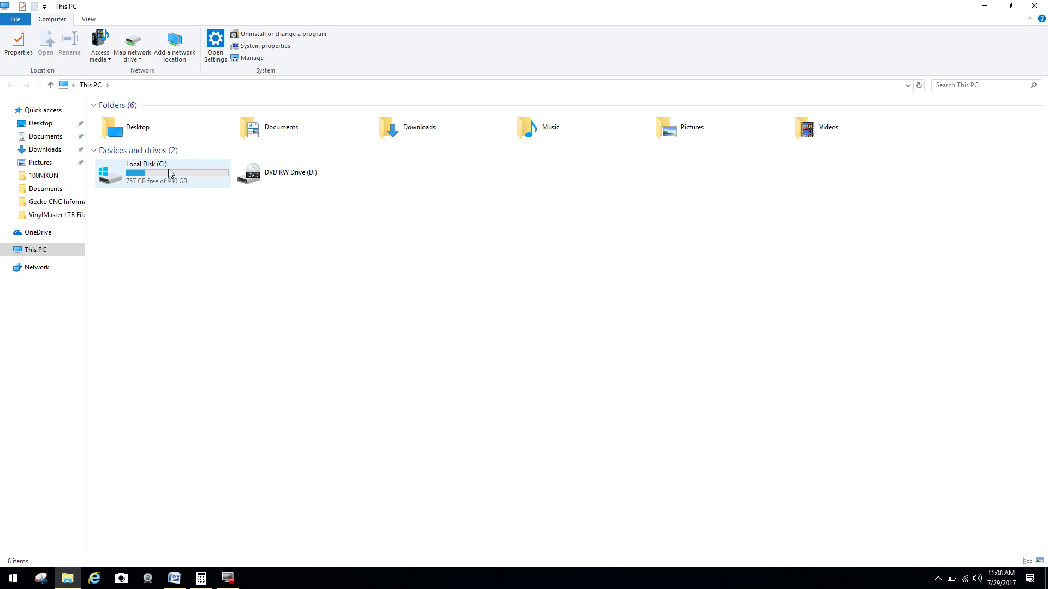
Paste Mach1Lic.dat into the C:\Mach3 folder, then close File Explorer.
double_click(169, 172)
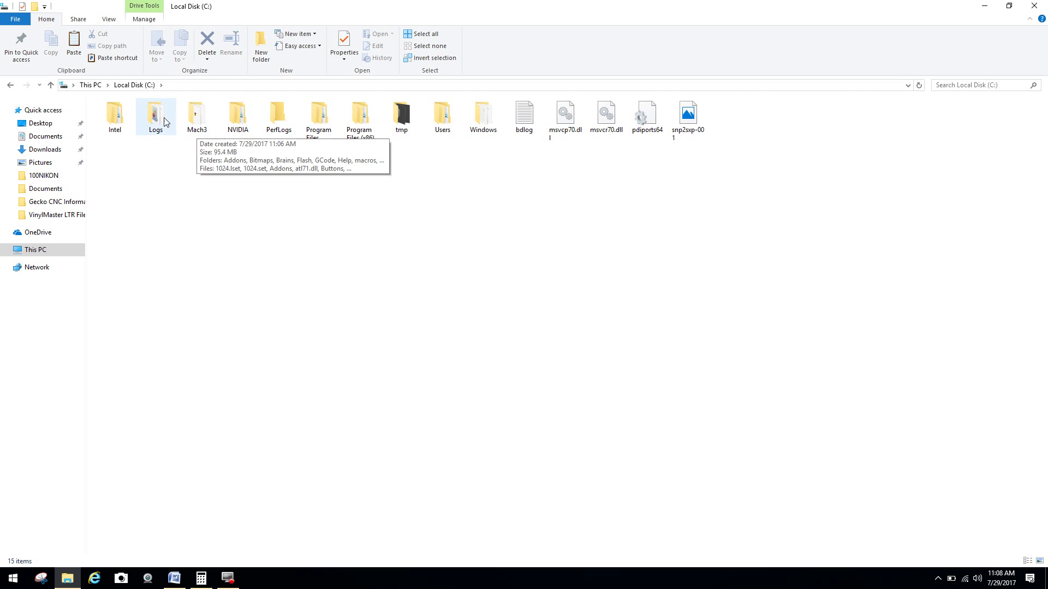
double_click(197, 119)
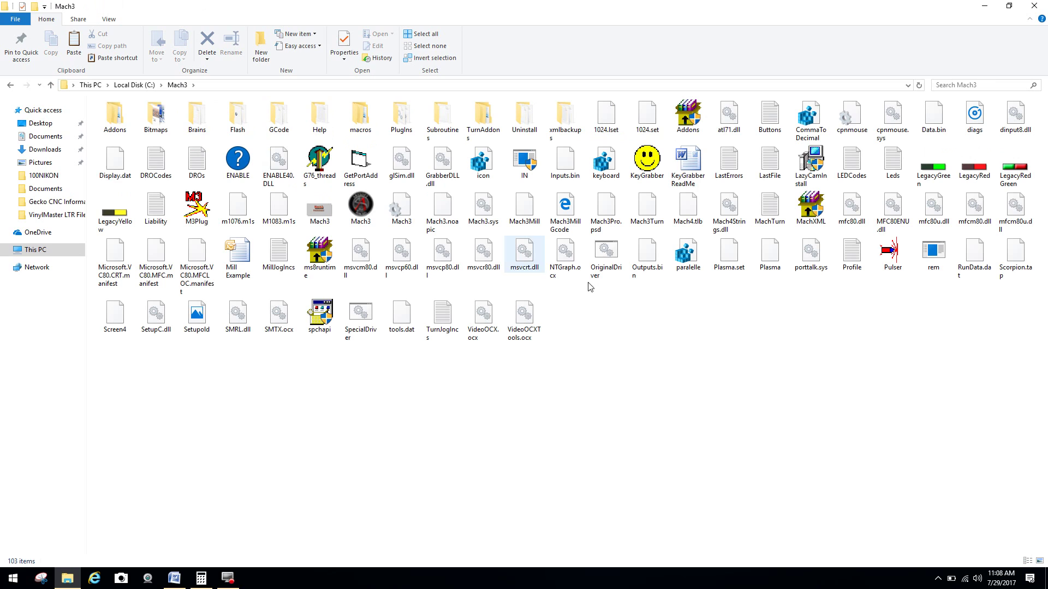
right_click(627, 344)
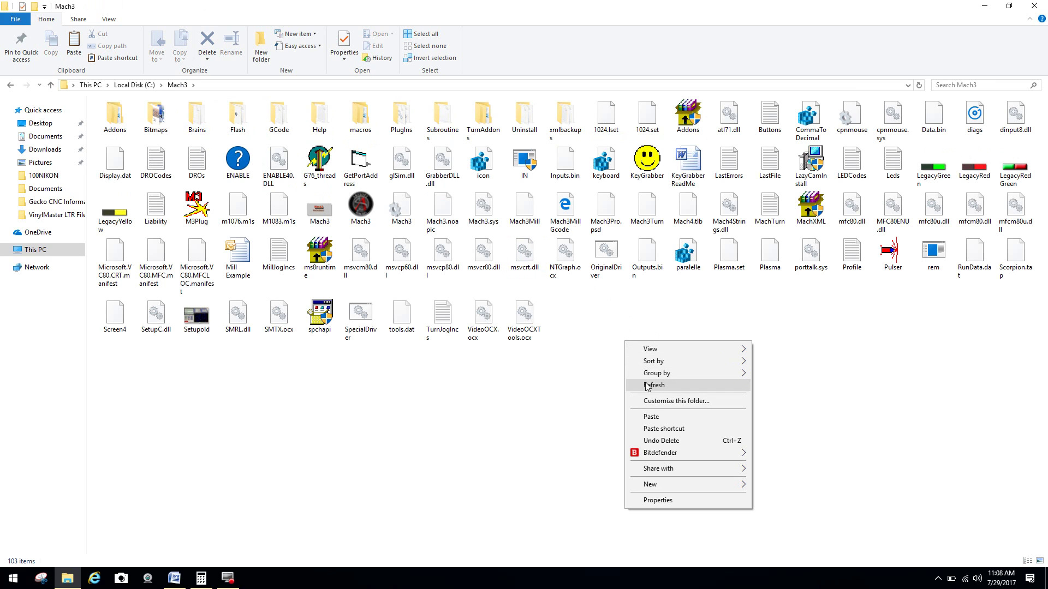
left_click(652, 417)
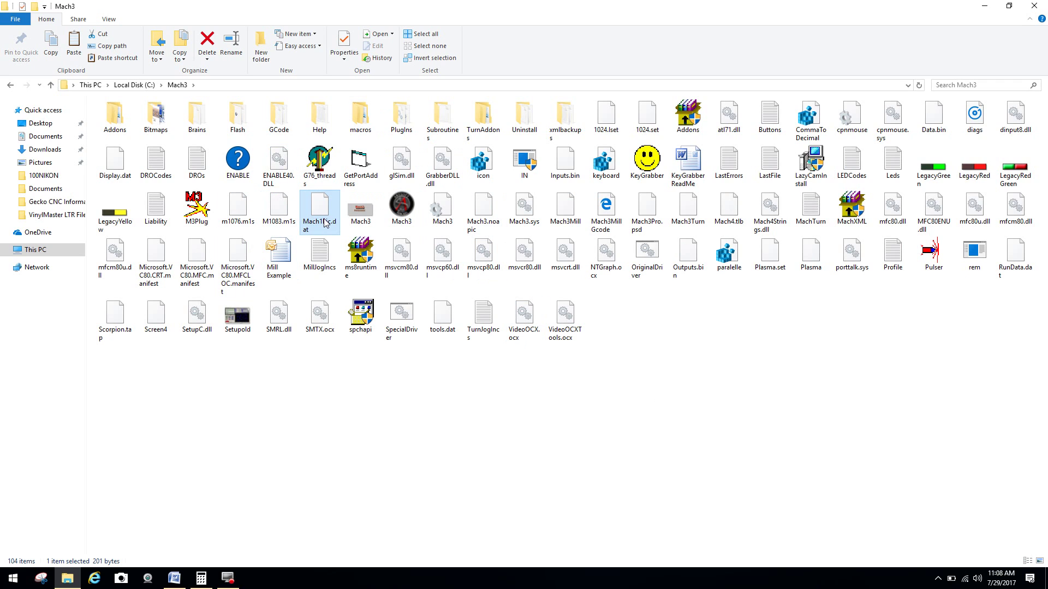
mouse_move(325, 224)
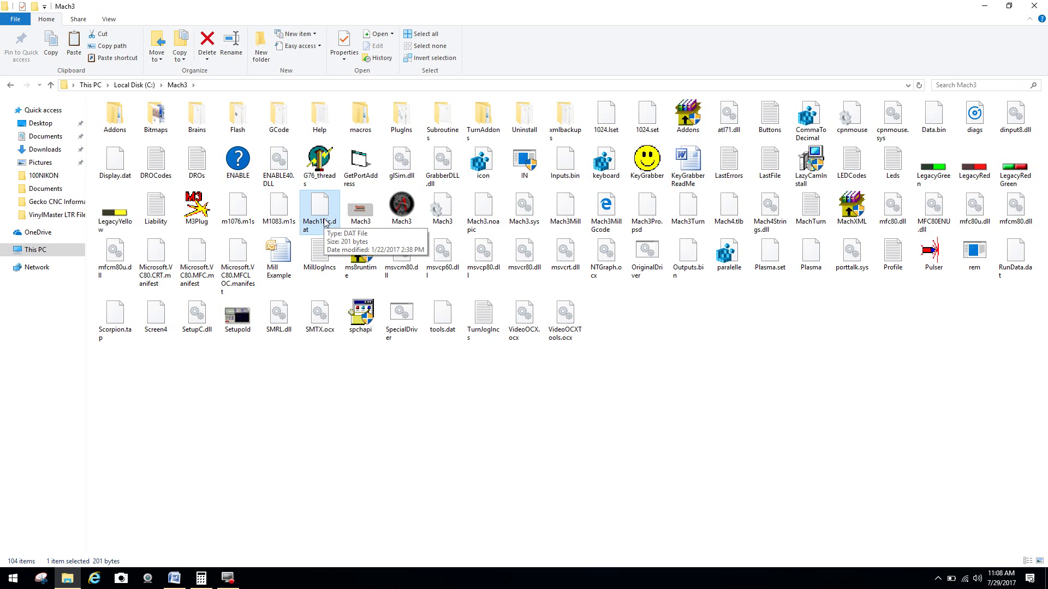
left_click(1030, 7)
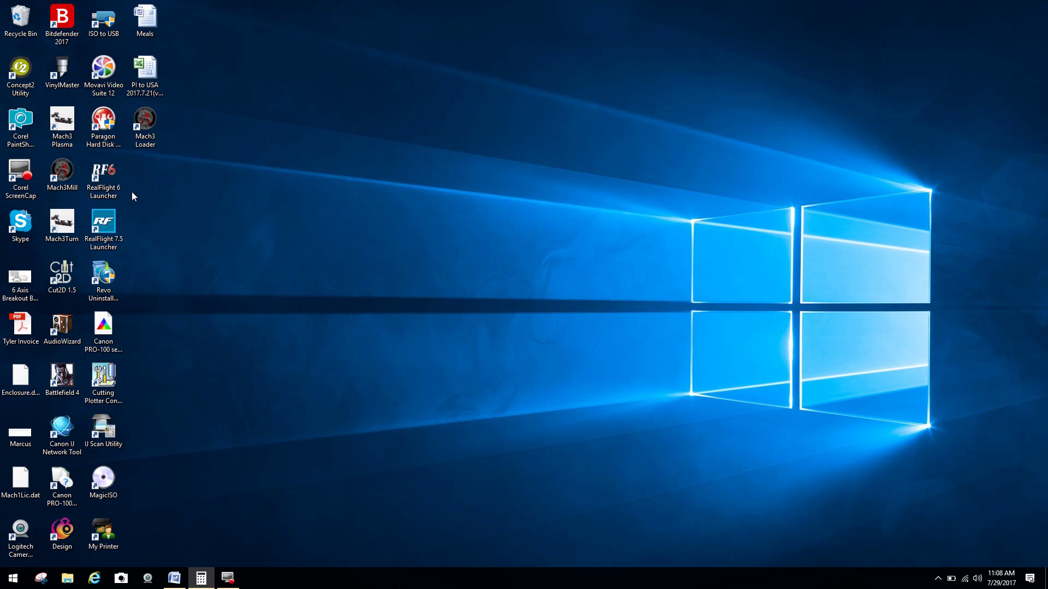
Launch Mach3 Mill, confirm the title bar shows 'Licensed To', and reset it from emergency mode.
double_click(65, 172)
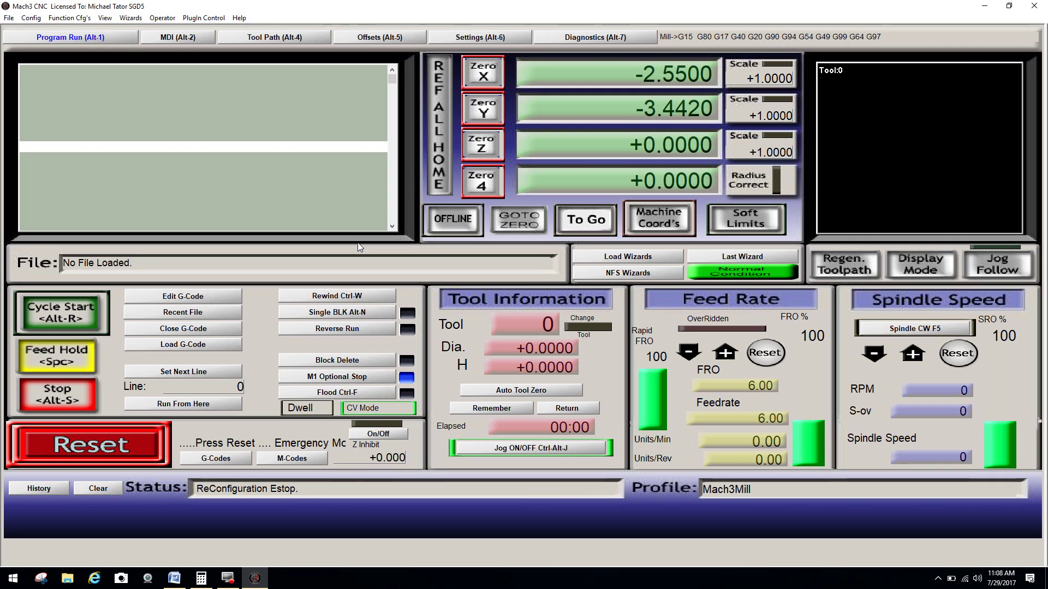
left_click(113, 446)
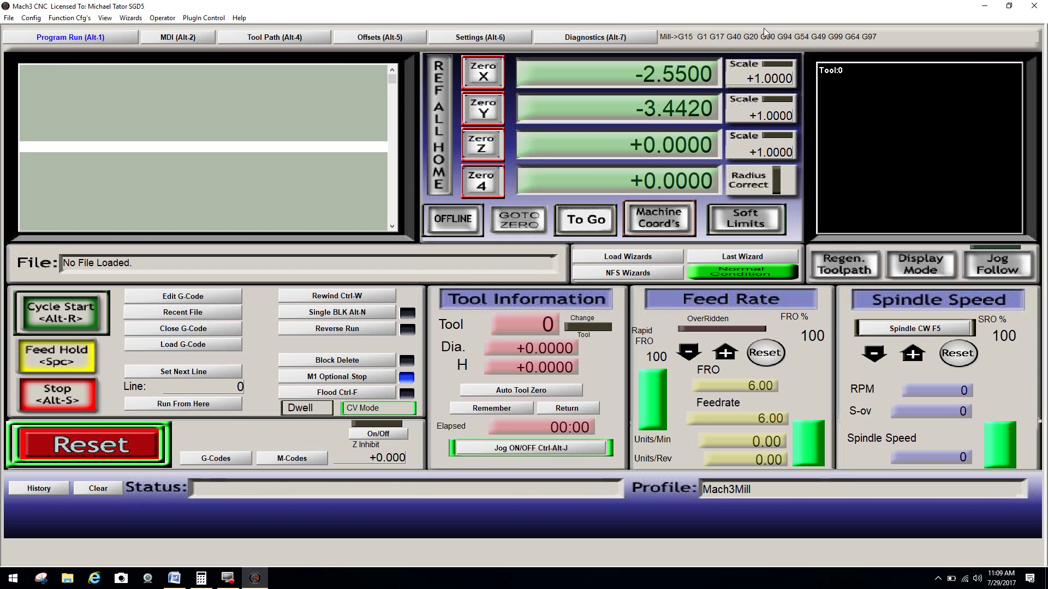
Close Mach3 and open the C:\Mach3 folder in File Explorer.
left_click(1034, 7)
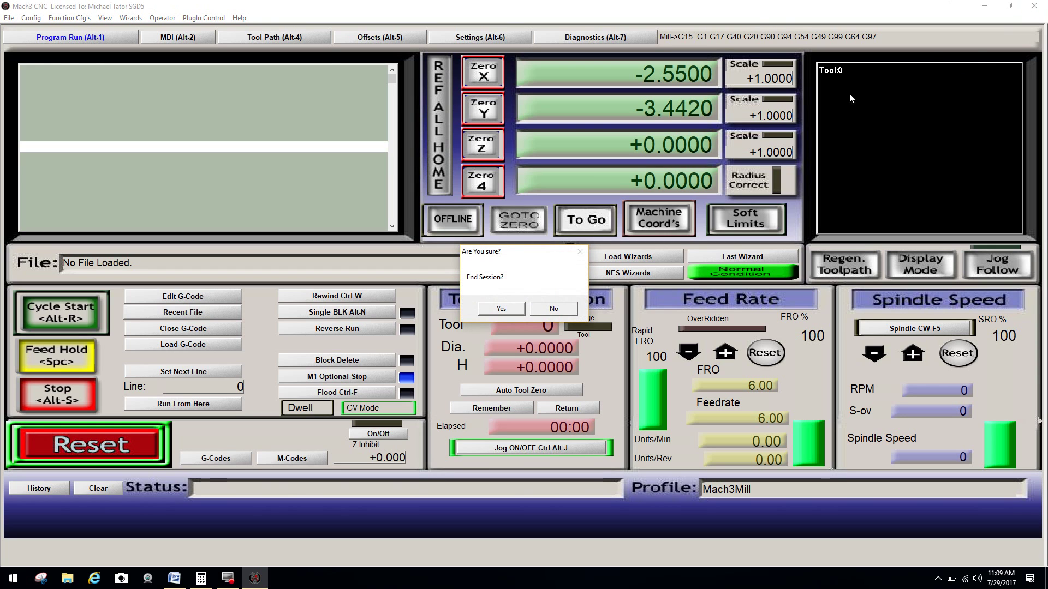
left_click(501, 308)
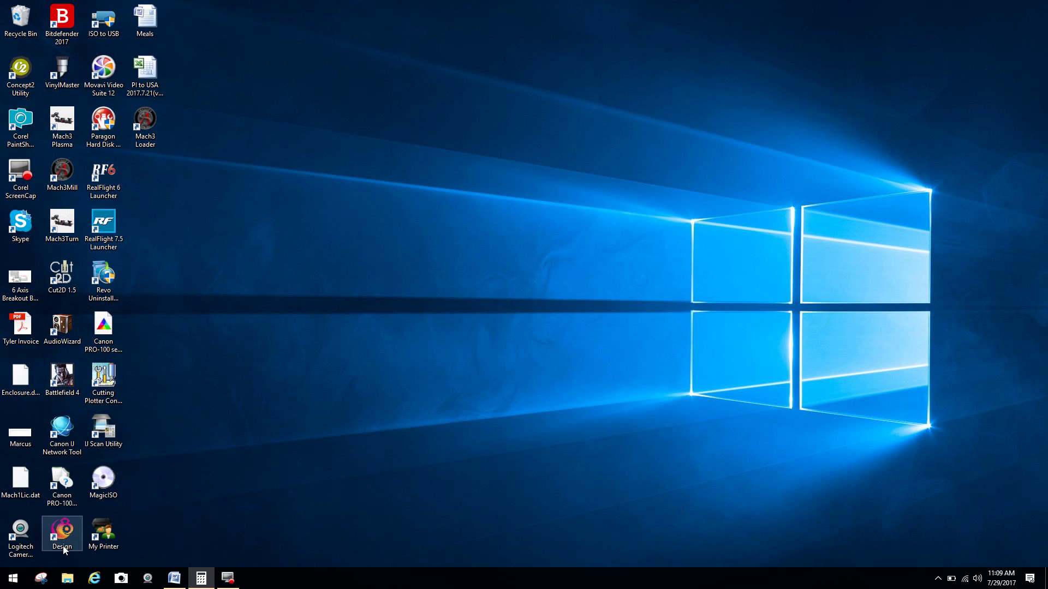
left_click(14, 578)
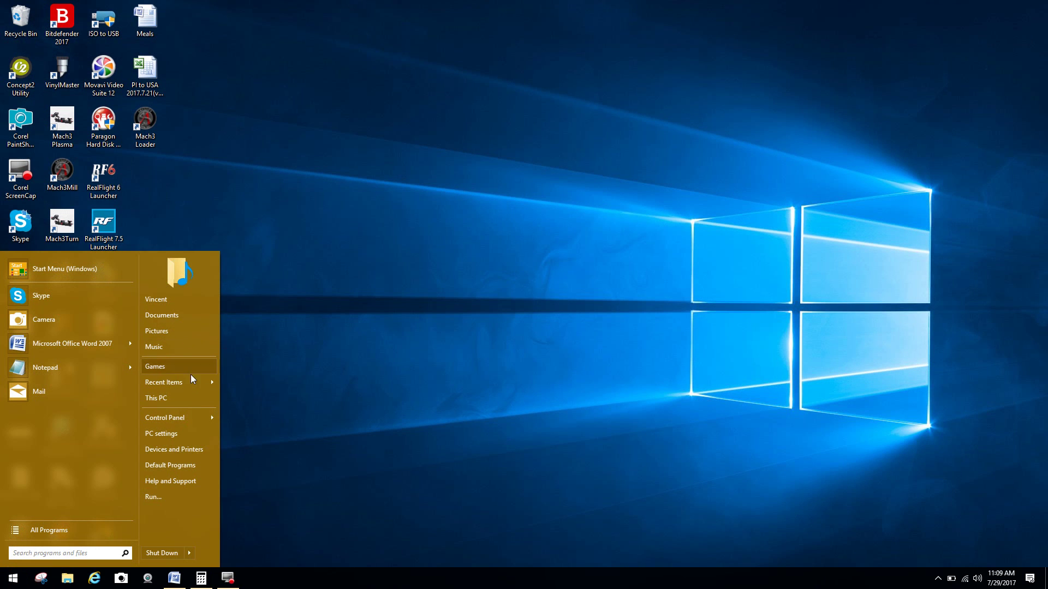
left_click(192, 392)
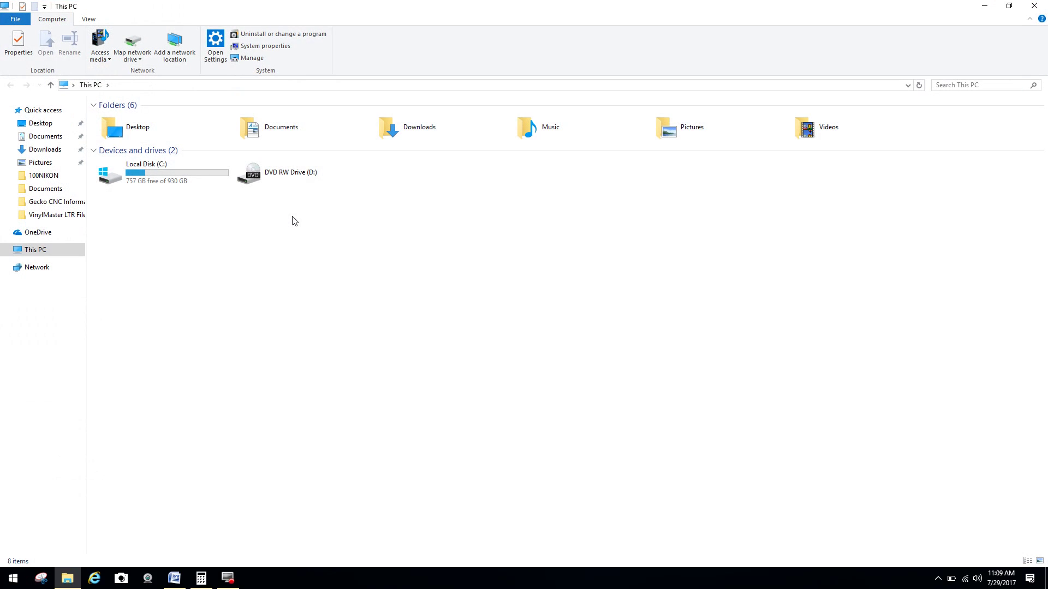
double_click(189, 176)
left_click(184, 117)
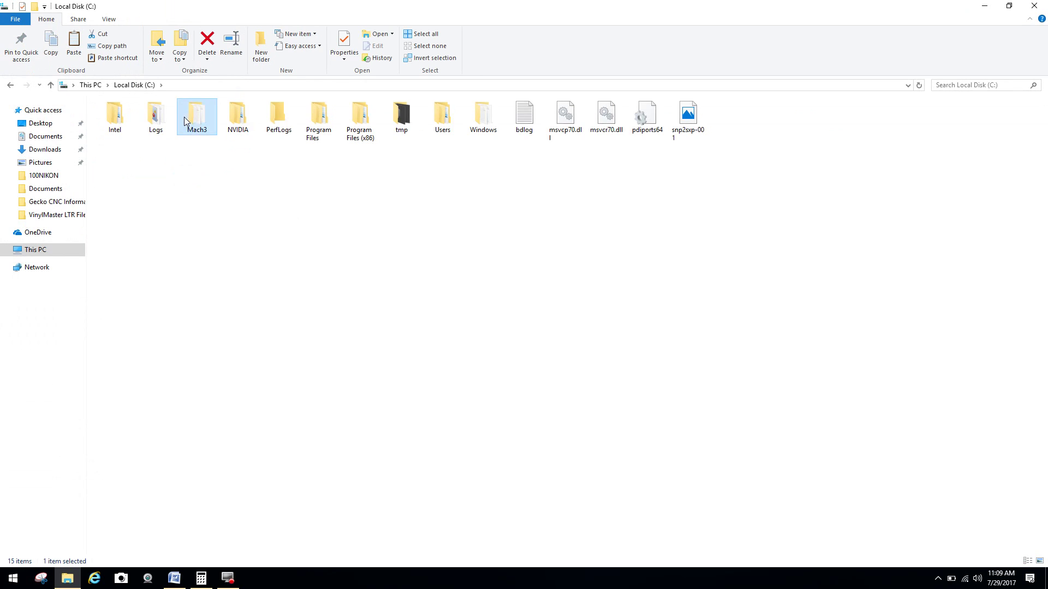
double_click(184, 117)
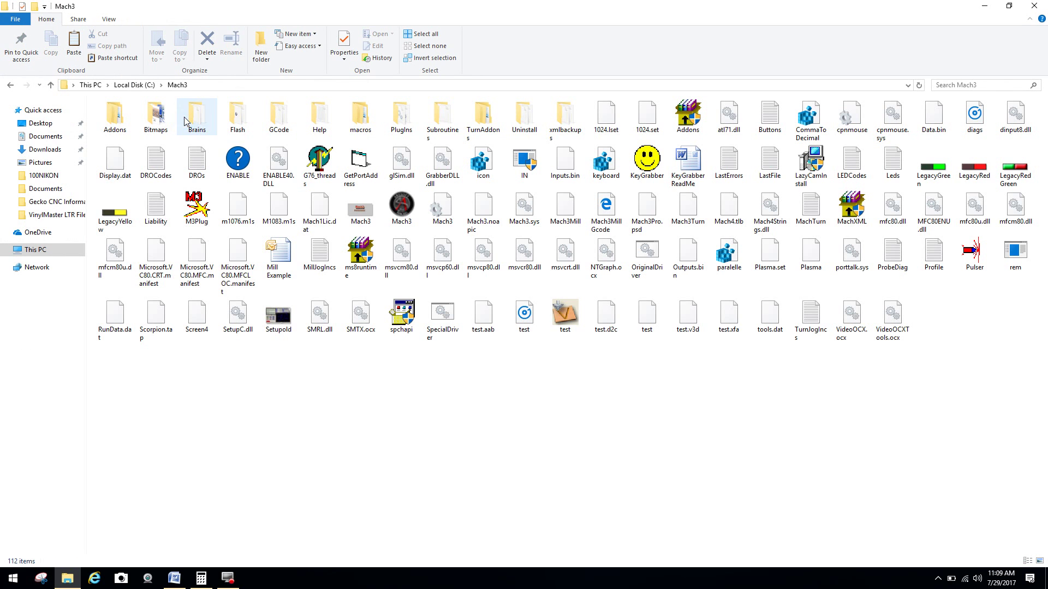
Cut Mach1Lic.dat from C:\Mach3 and paste it onto the desktop, replacing the existing copy.
right_click(331, 213)
left_click(374, 348)
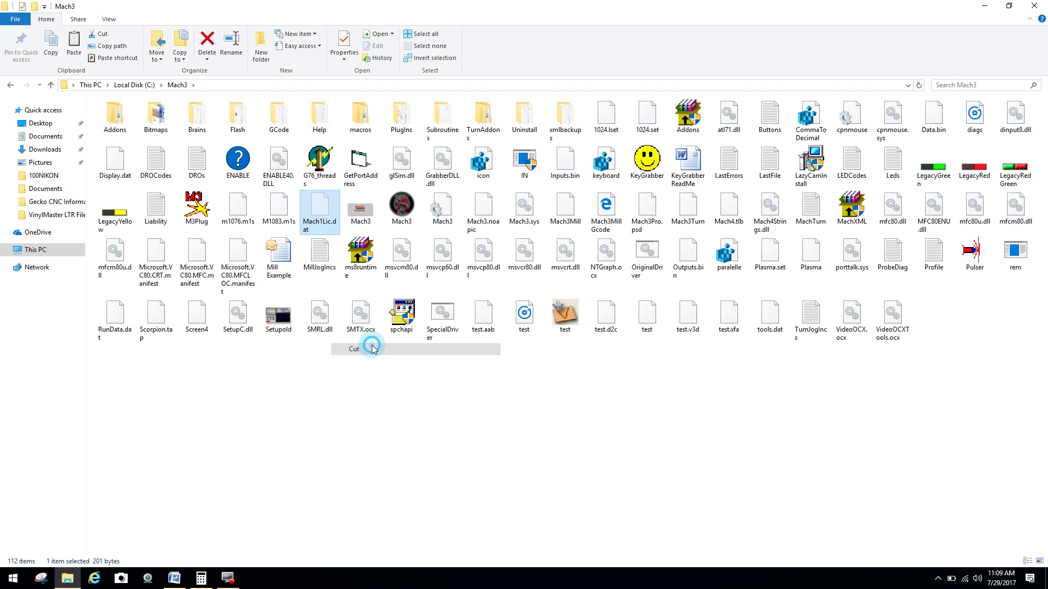
left_click(1034, 6)
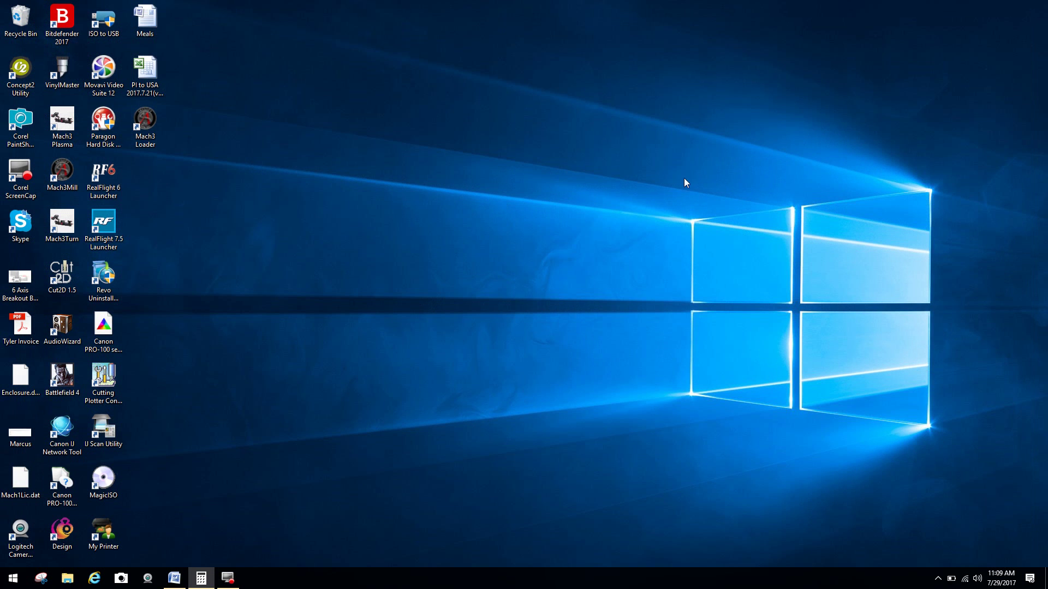
right_click(299, 232)
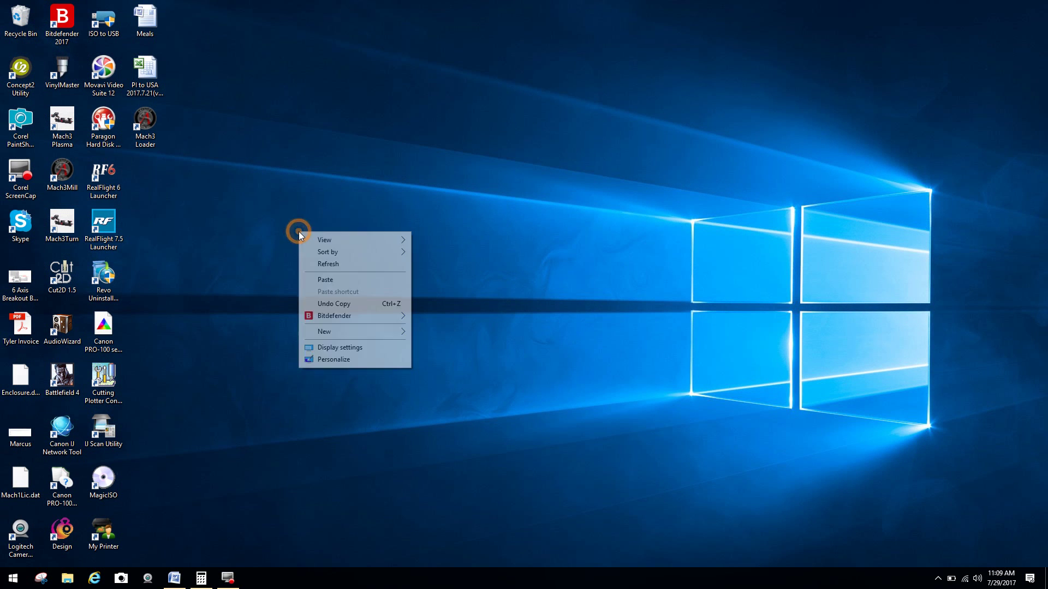
left_click(336, 279)
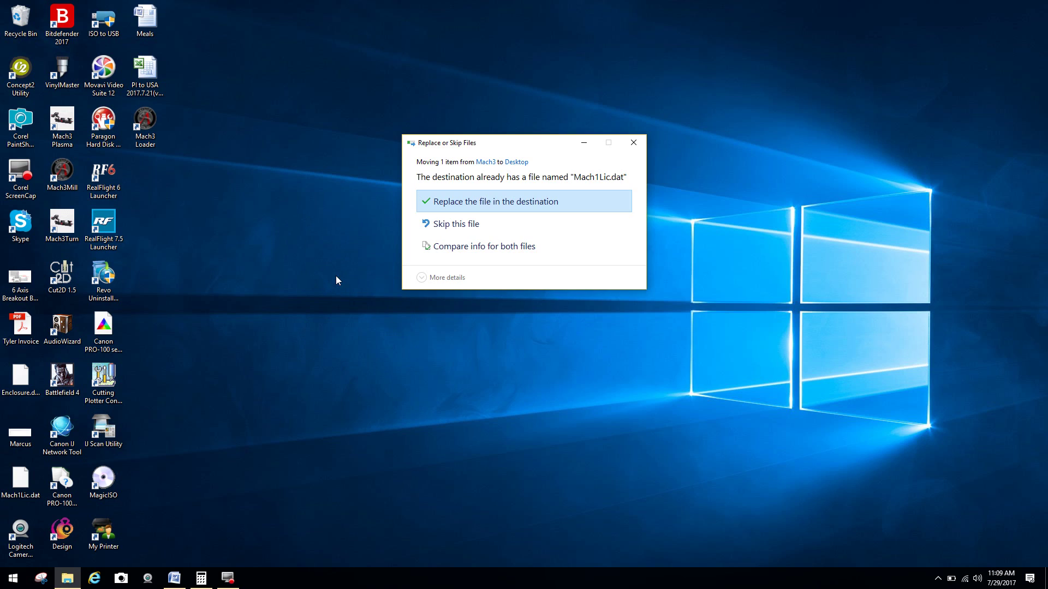
left_click(471, 204)
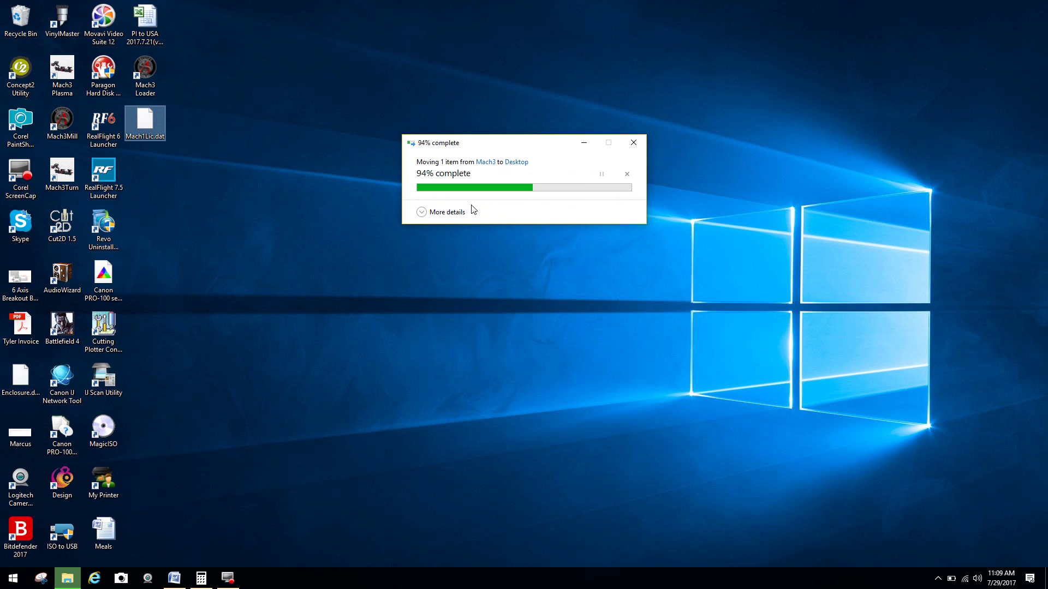
double_click(61, 120)
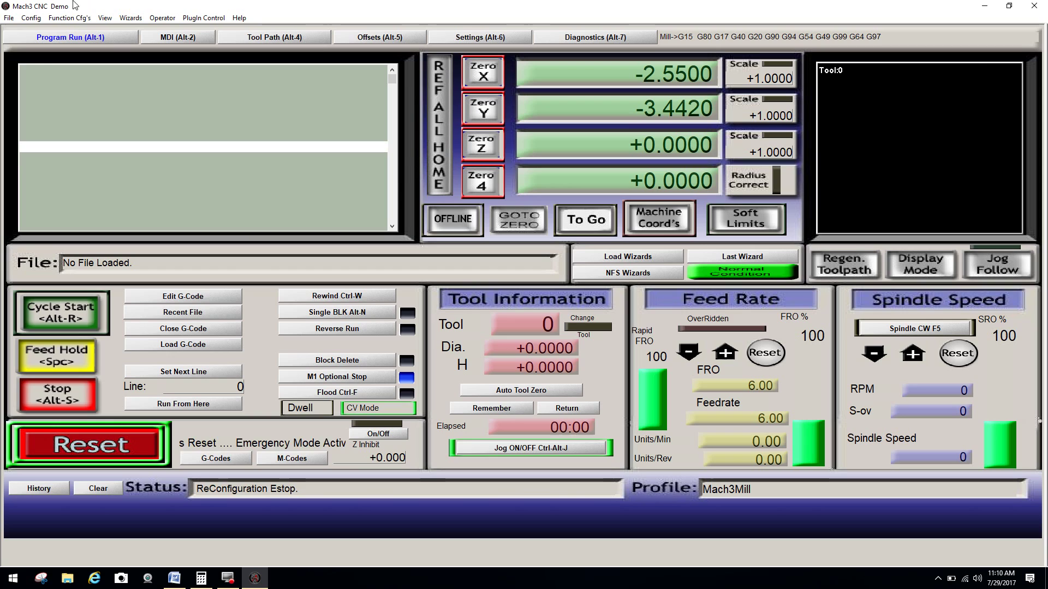
left_click(143, 454)
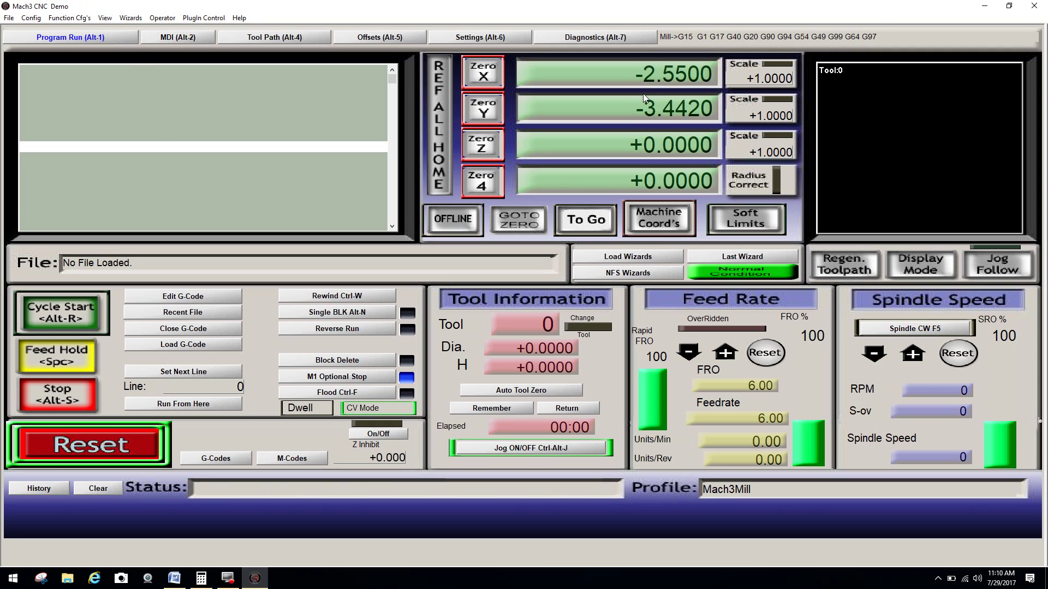
left_click(1034, 6)
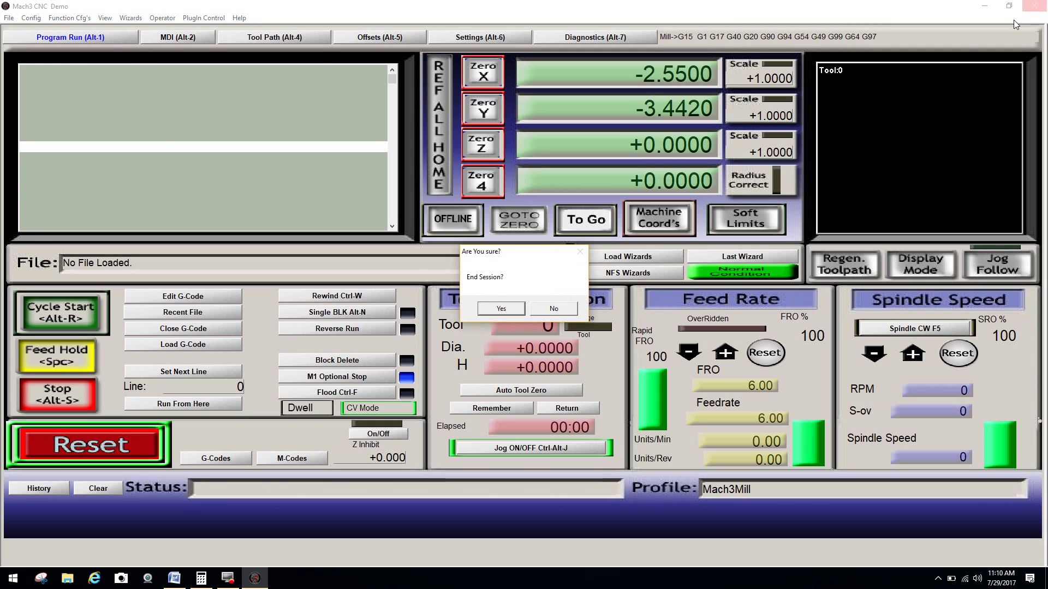
Confirm ending the Mach3 session and copy Mach1Lic.dat from the desktop.
left_click(484, 309)
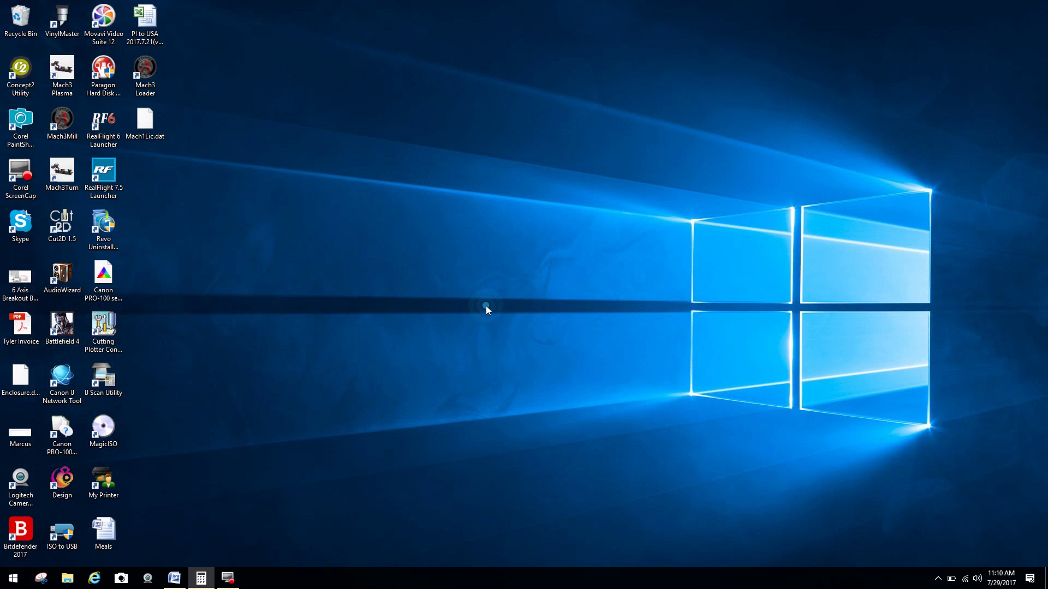
right_click(146, 139)
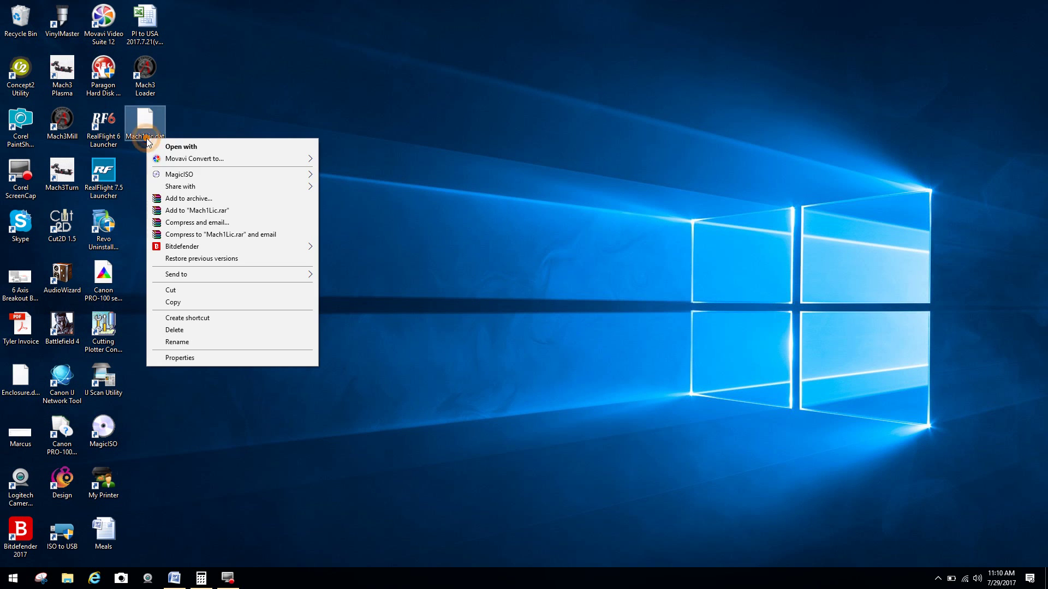
left_click(206, 300)
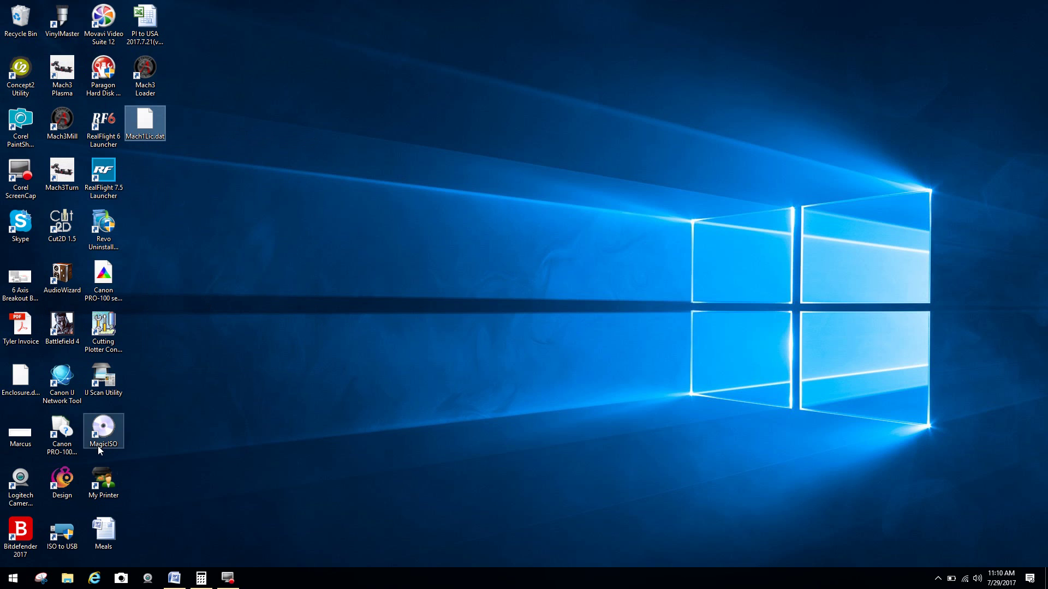
Paste Mach1Lic.dat into C:\Mach3 on Local Disk (C:) and close the folder window.
left_click(12, 578)
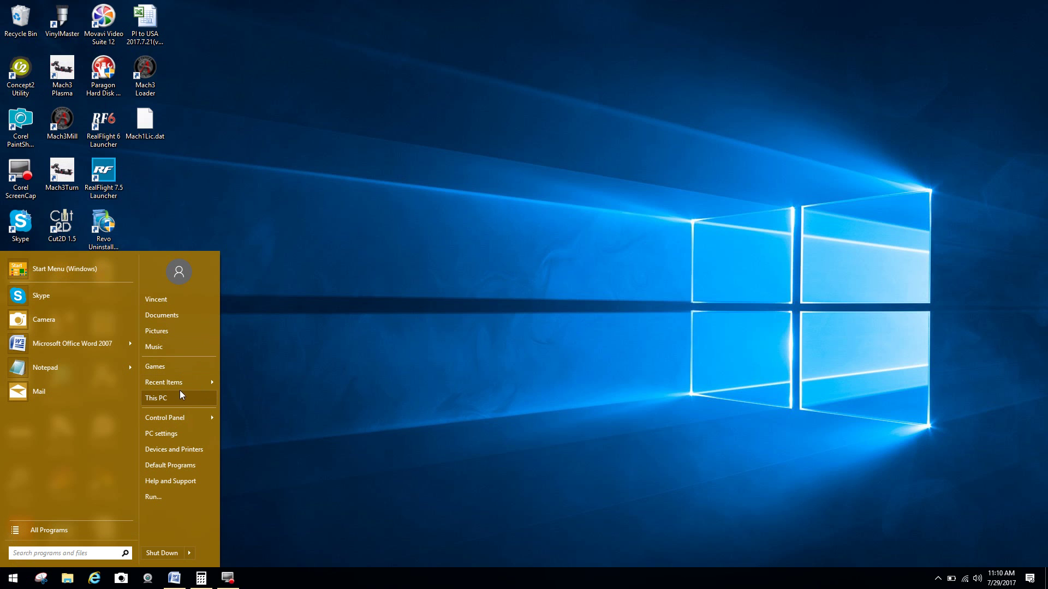
left_click(182, 396)
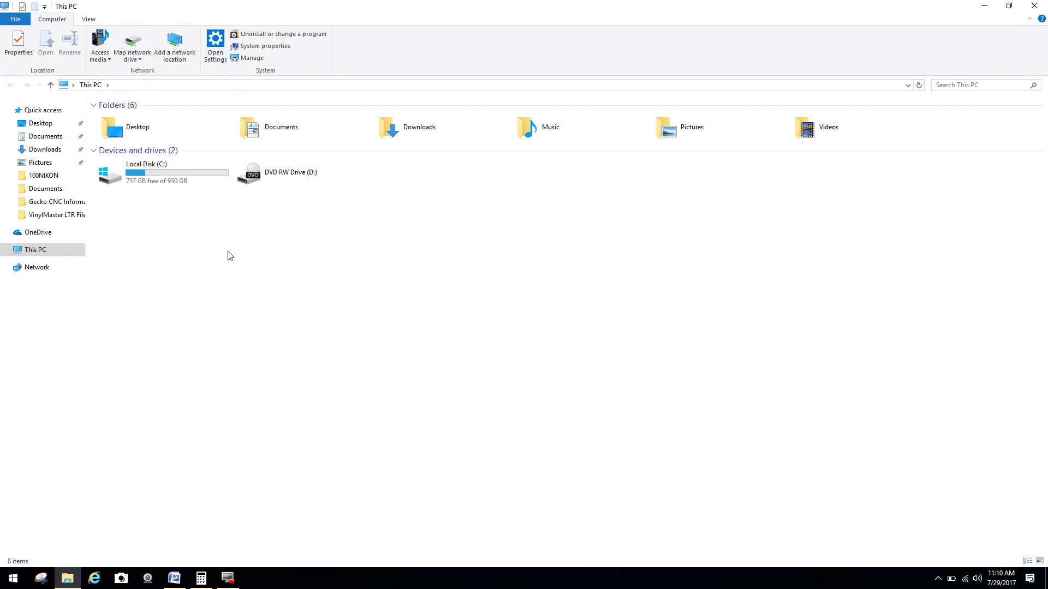
double_click(145, 184)
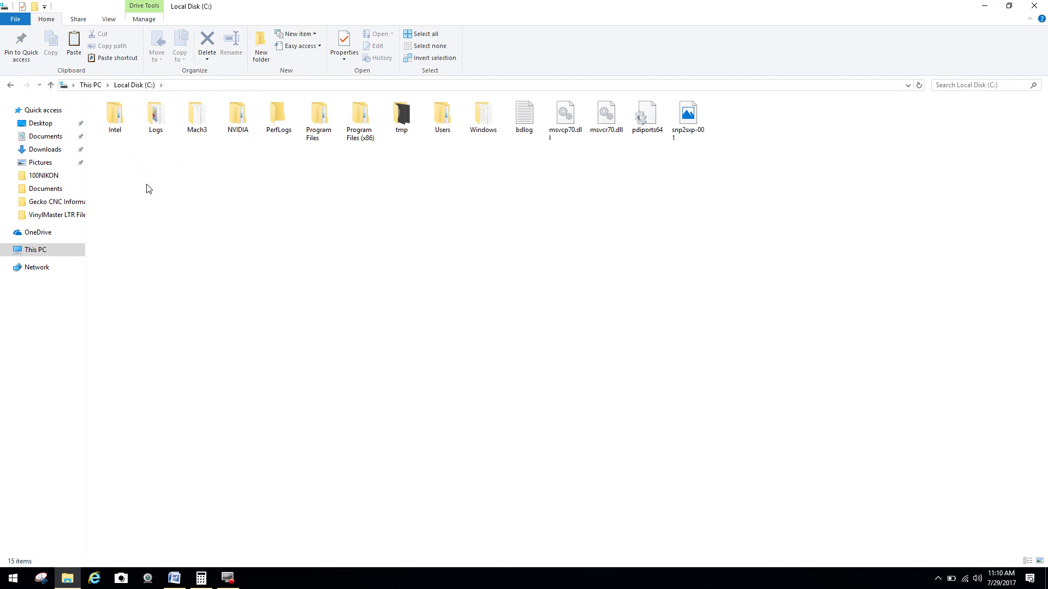
double_click(197, 123)
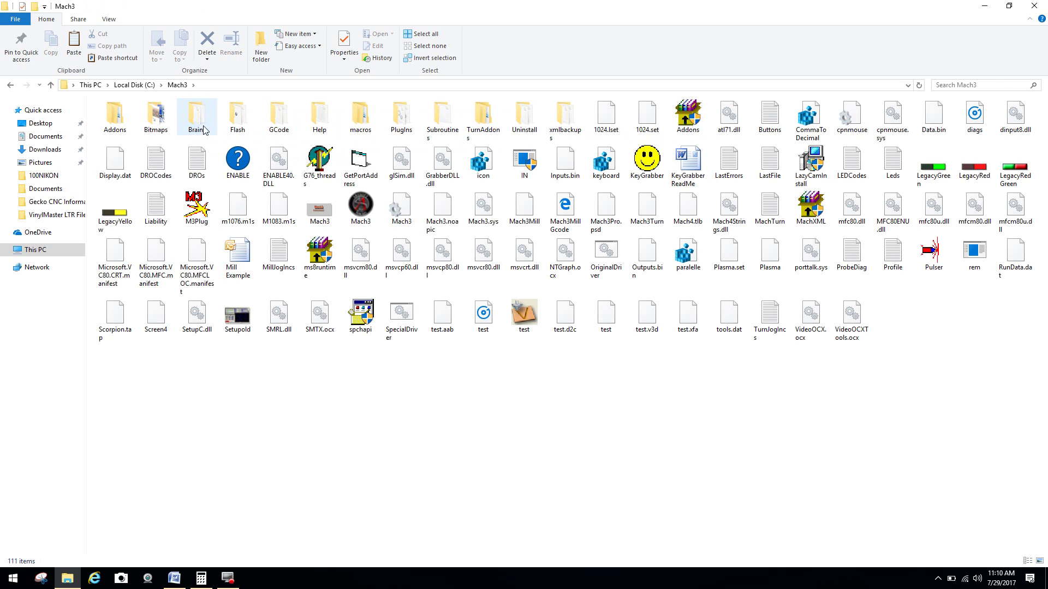
right_click(335, 357)
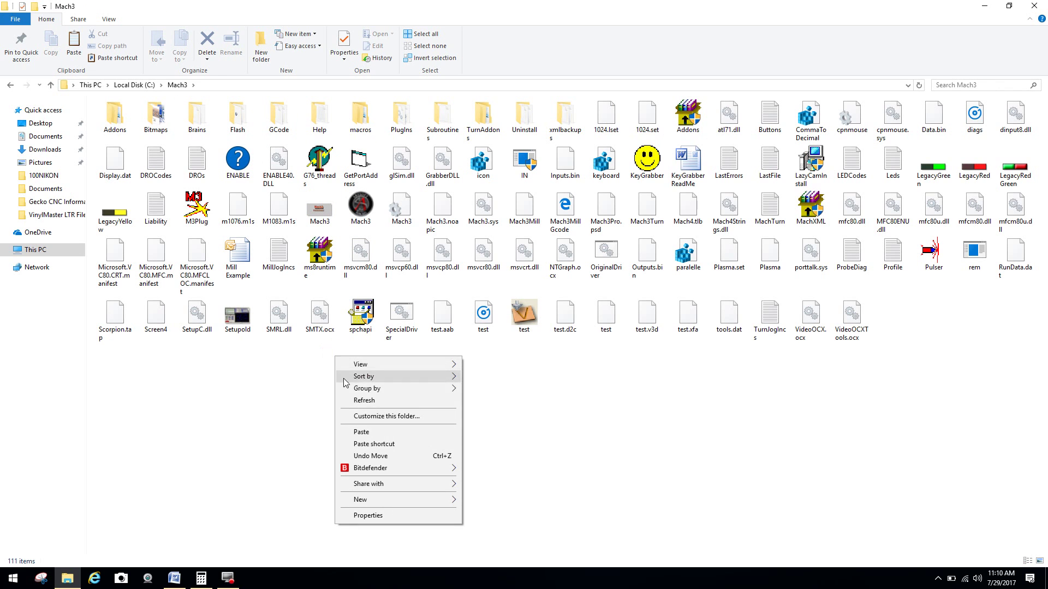
left_click(375, 433)
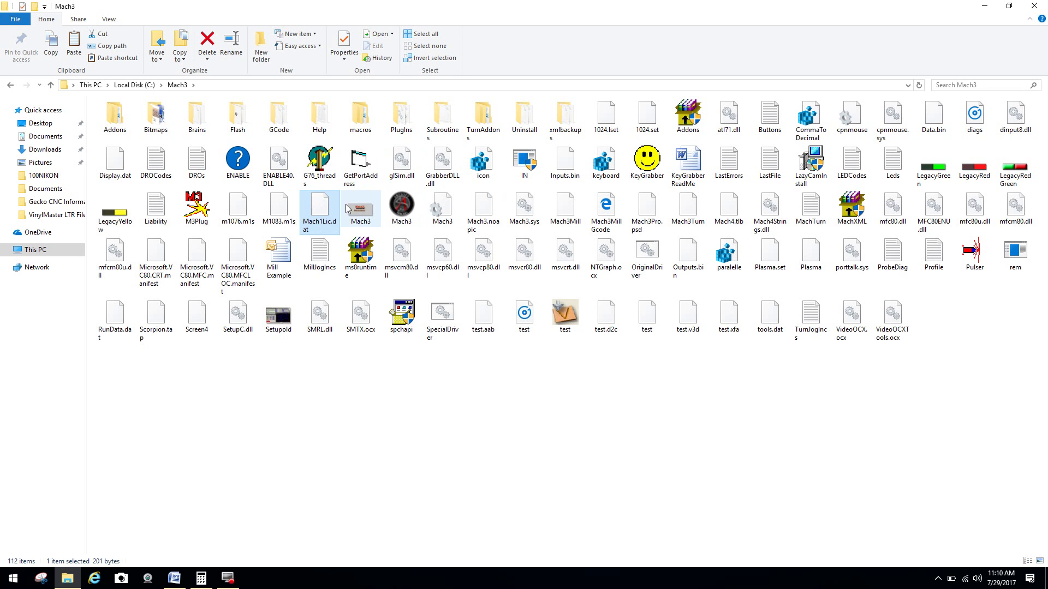
left_click(1034, 7)
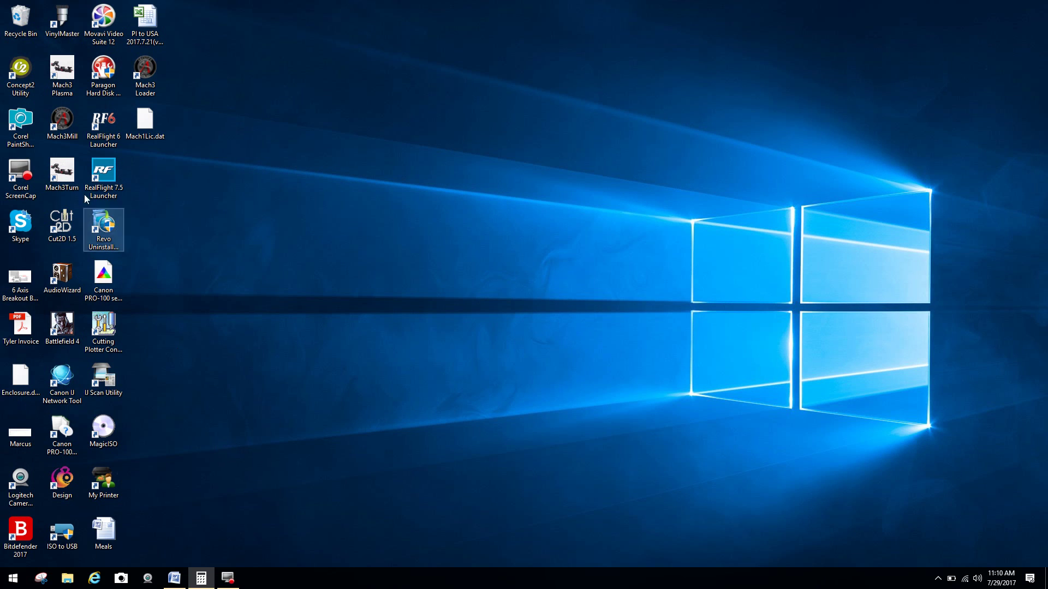
double_click(57, 131)
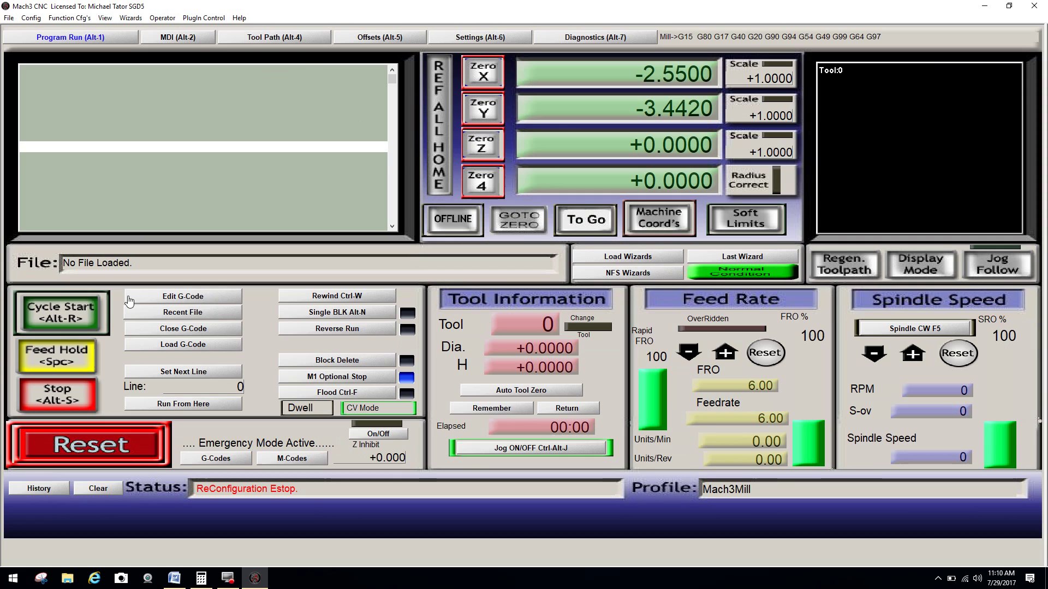
left_click(111, 439)
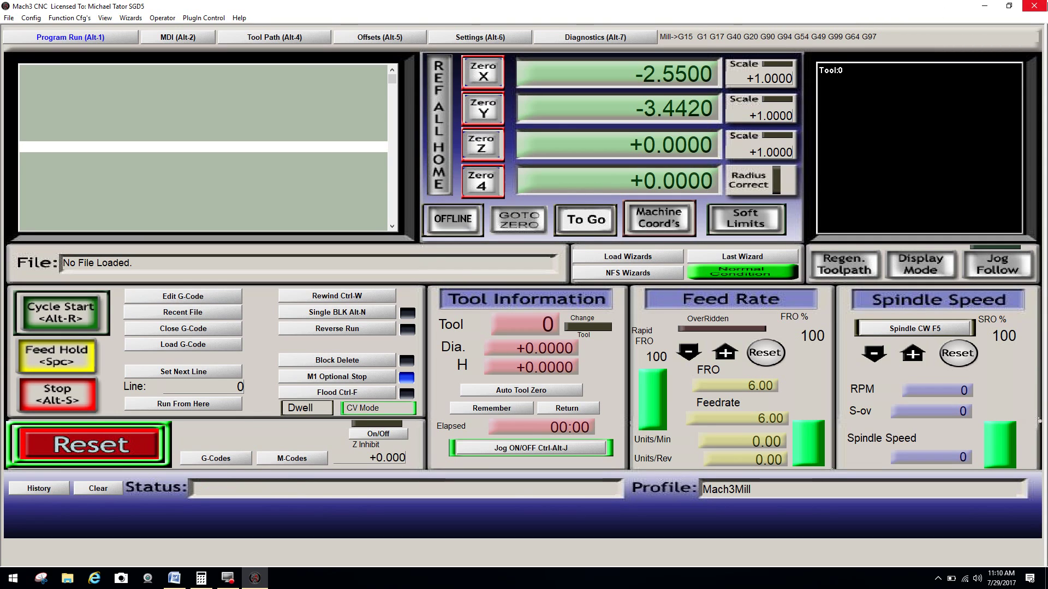
left_click(1034, 6)
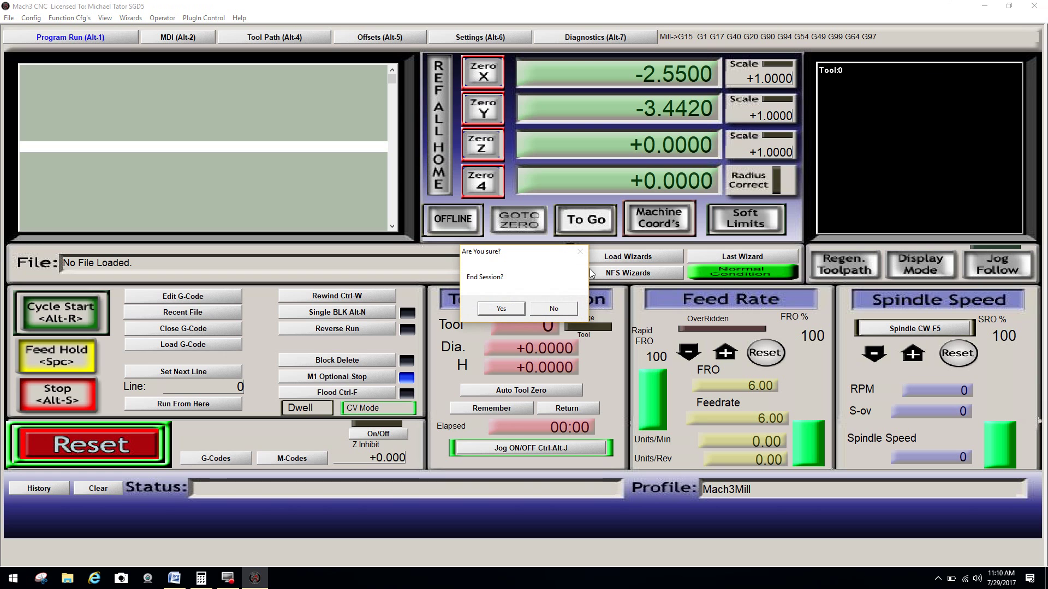
left_click(516, 307)
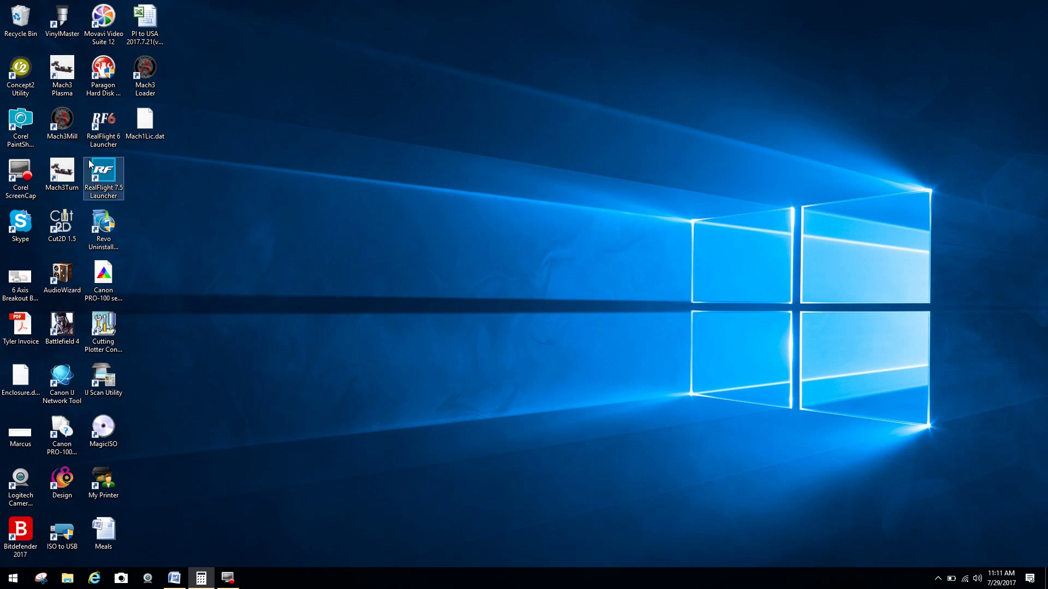